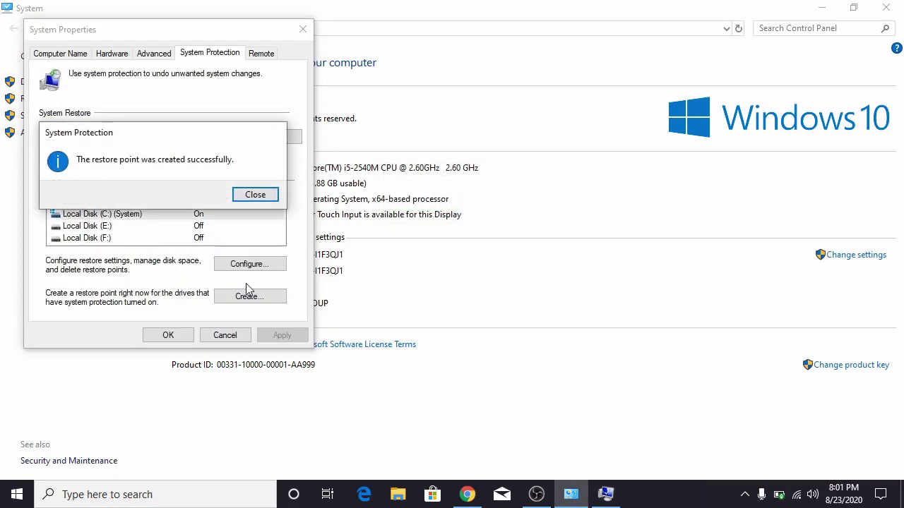
Step: Dismiss the restore point confirmation, accept the System Properties dialog and close the System window
{"action": "left_click", "coordinate": [255, 194]}
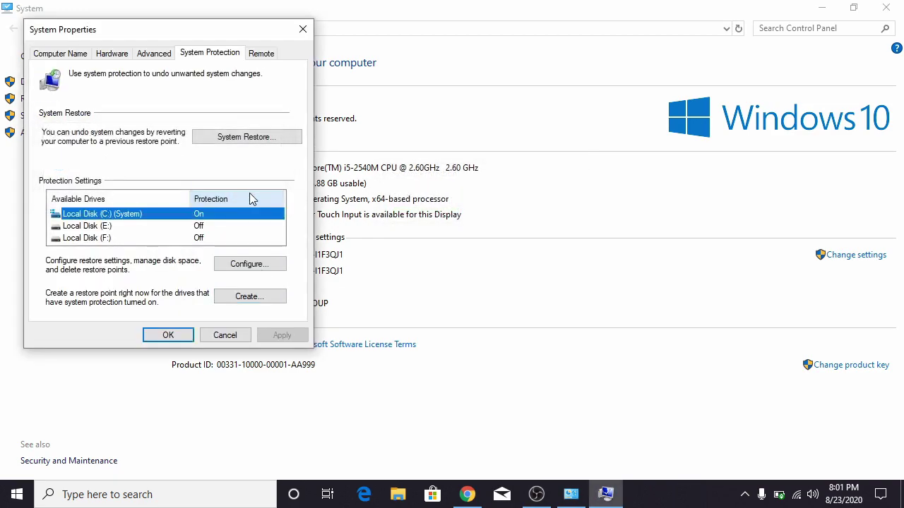
{"action": "left_click", "coordinate": [168, 335]}
{"action": "left_click", "coordinate": [886, 8]}
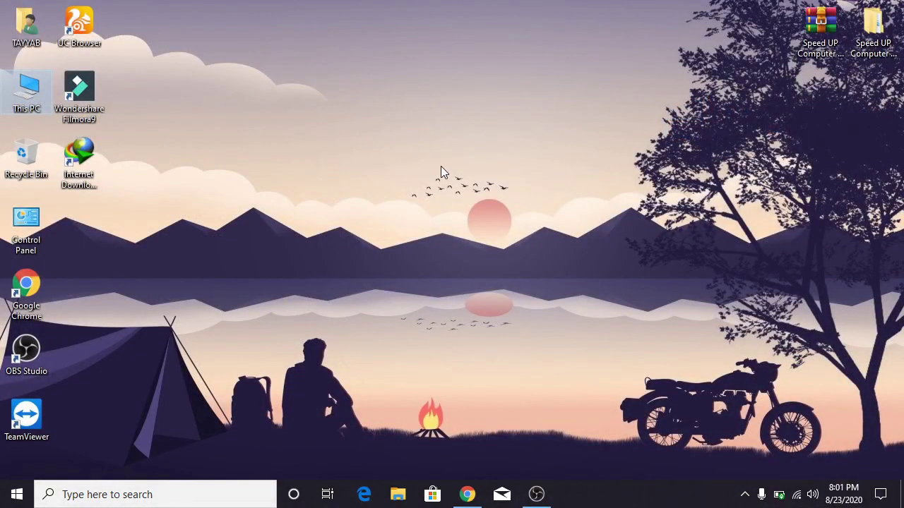
Step: Open the Intel Graphics and Media Control Panel from the desktop in Advanced Mode
{"action": "right_click", "coordinate": [441, 166]}
{"action": "left_click", "coordinate": [507, 265]}
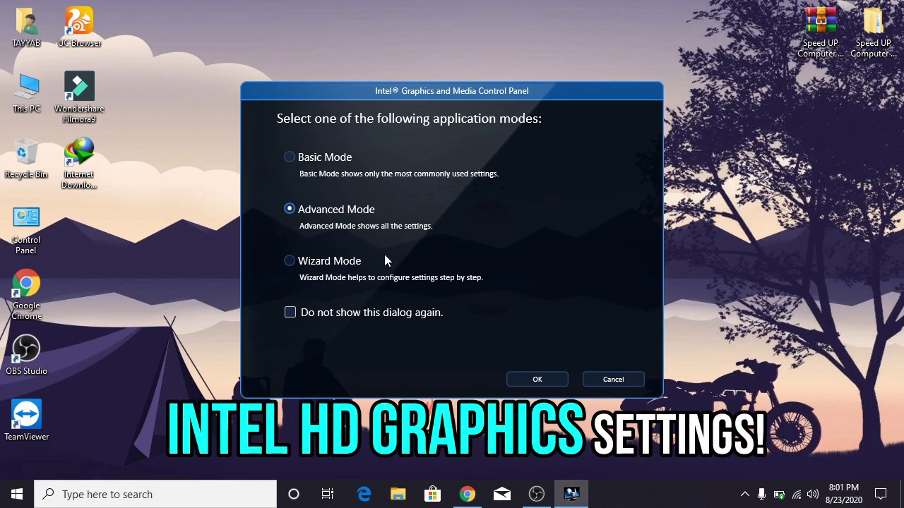
{"action": "left_click", "coordinate": [537, 379]}
Step: Set the built-in display to 1280 x 720 resolution, 32 Bit color depth, 60p Hz refresh rate and normal rotation
{"action": "left_click", "coordinate": [597, 117]}
{"action": "left_click", "coordinate": [596, 134]}
{"action": "left_click", "coordinate": [604, 149]}
{"action": "left_click", "coordinate": [609, 146]}
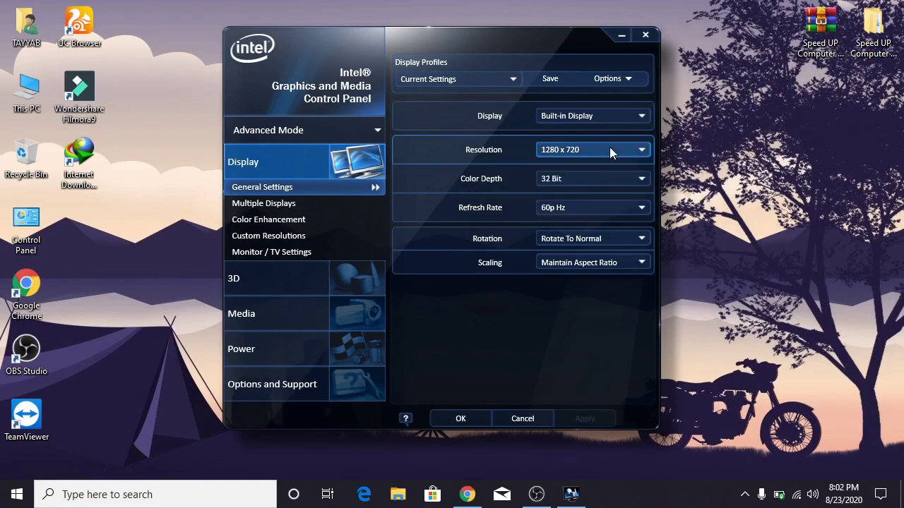
{"action": "left_click", "coordinate": [630, 206]}
{"action": "left_click", "coordinate": [591, 245]}
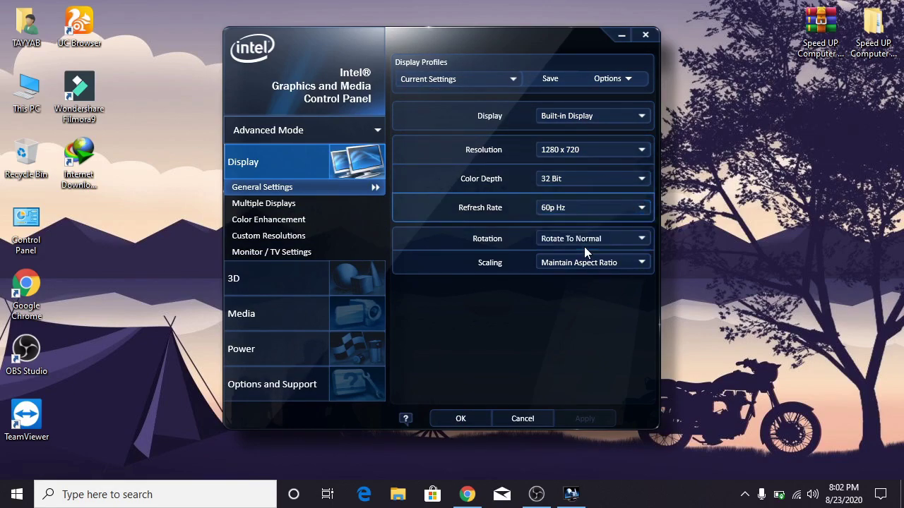
{"action": "left_click", "coordinate": [600, 180]}
{"action": "left_click", "coordinate": [574, 197]}
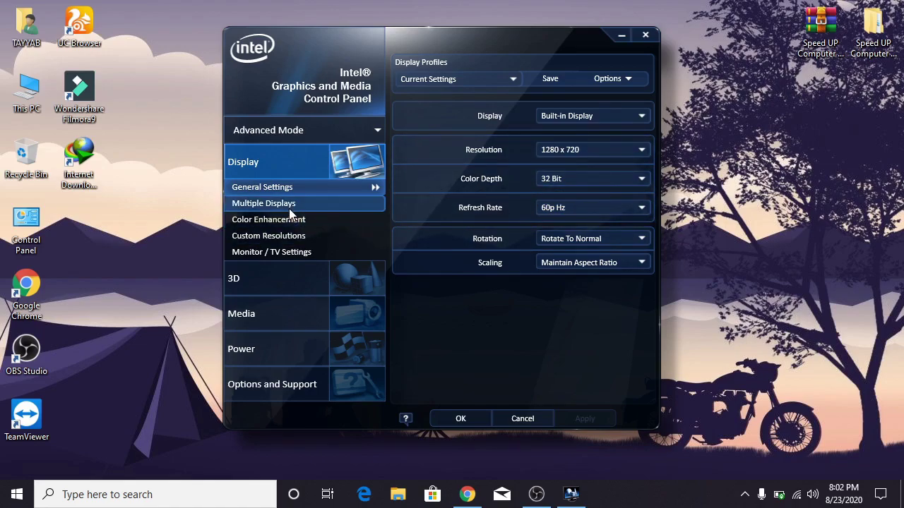
Step: Set the 3D Preference fully to Performance and enable Application Optimal Mode
{"action": "left_click", "coordinate": [281, 278]}
{"action": "left_click_drag", "start_coordinate": [518, 81], "coordinate": [432, 84]}
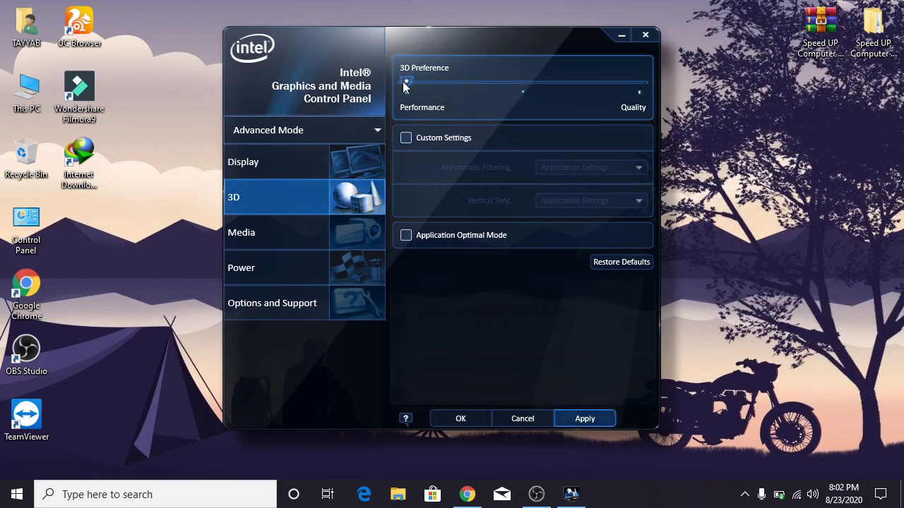
{"action": "left_click", "coordinate": [406, 238]}
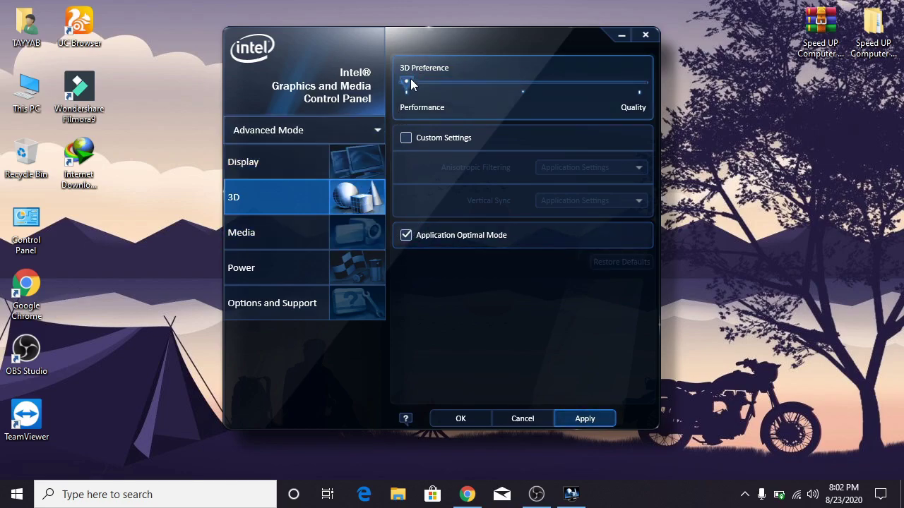
Step: Review the media image enhancement settings and choose the Maximum Performance power plan for the Plugged in power source
{"action": "left_click", "coordinate": [275, 233]}
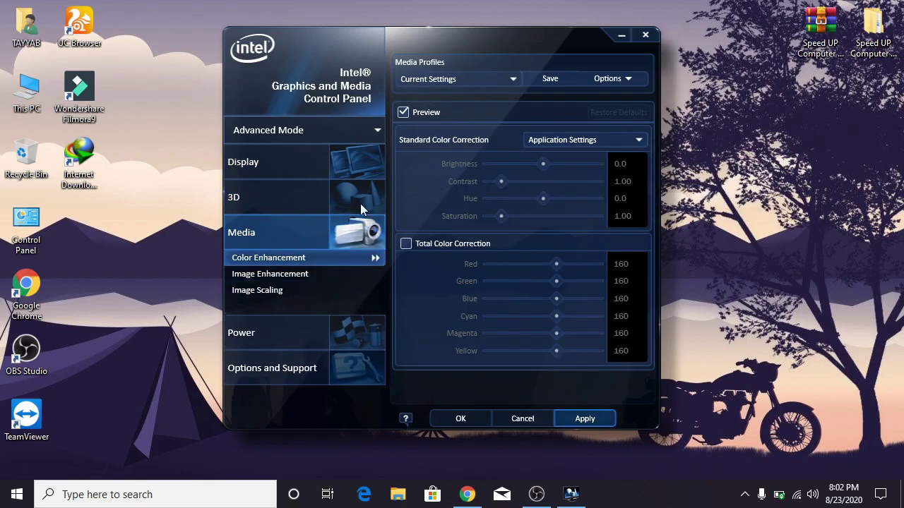
{"action": "left_click", "coordinate": [279, 275]}
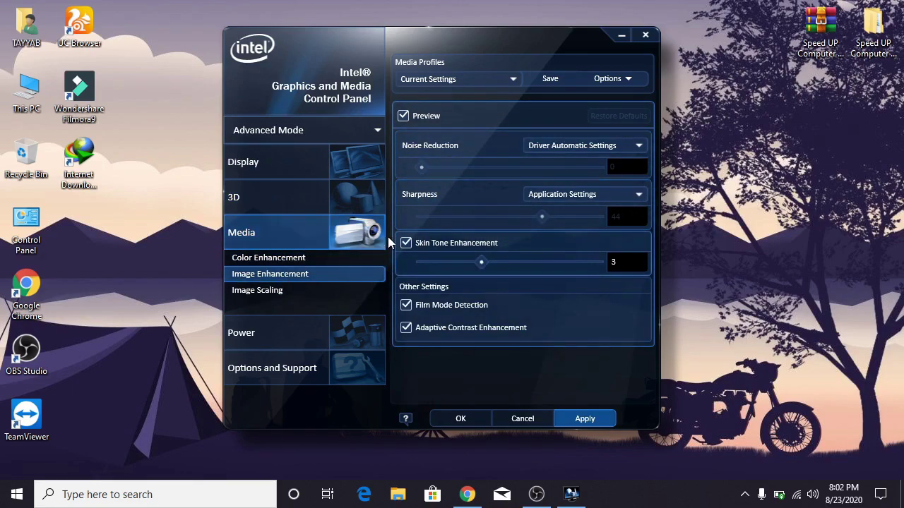
{"action": "left_click", "coordinate": [273, 329]}
{"action": "left_click", "coordinate": [421, 176]}
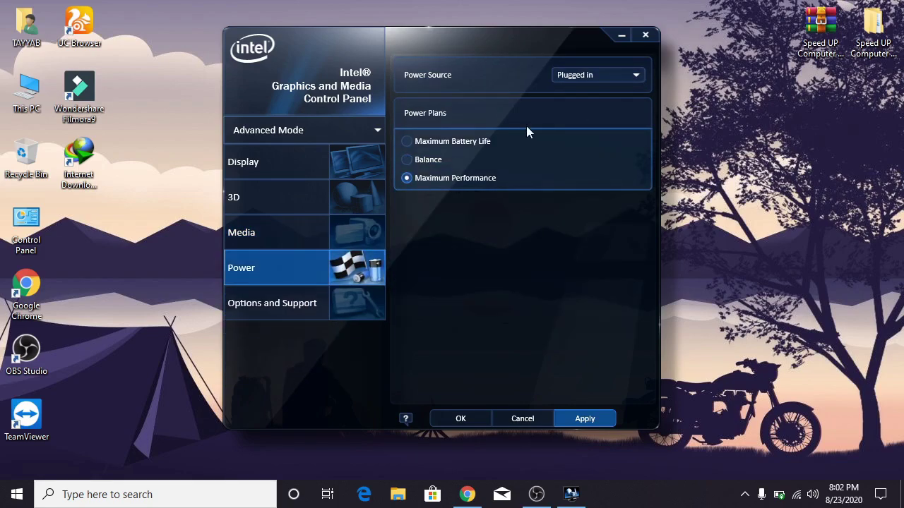
Step: For the On battery power source, set Display Refresh Rate Switching to 40
{"action": "left_click", "coordinate": [589, 76]}
{"action": "left_click", "coordinate": [591, 102]}
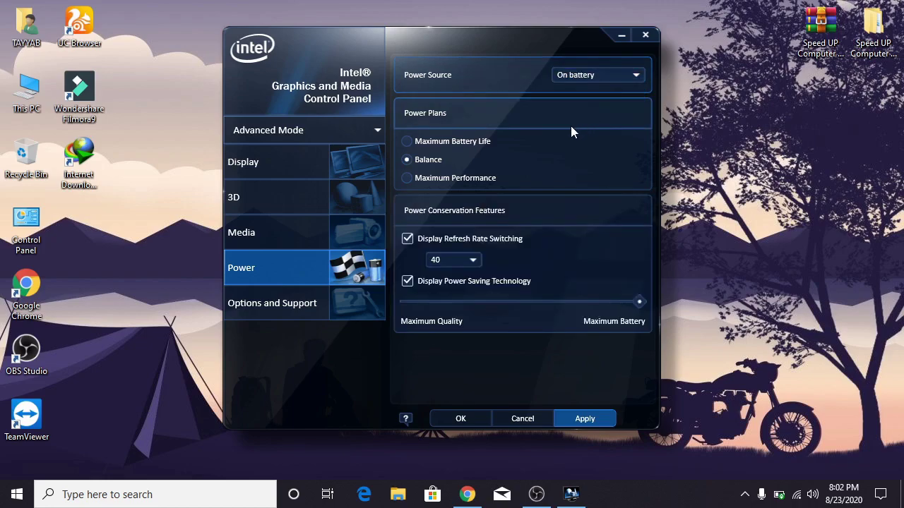
{"action": "left_click", "coordinate": [471, 260]}
{"action": "left_click", "coordinate": [460, 279]}
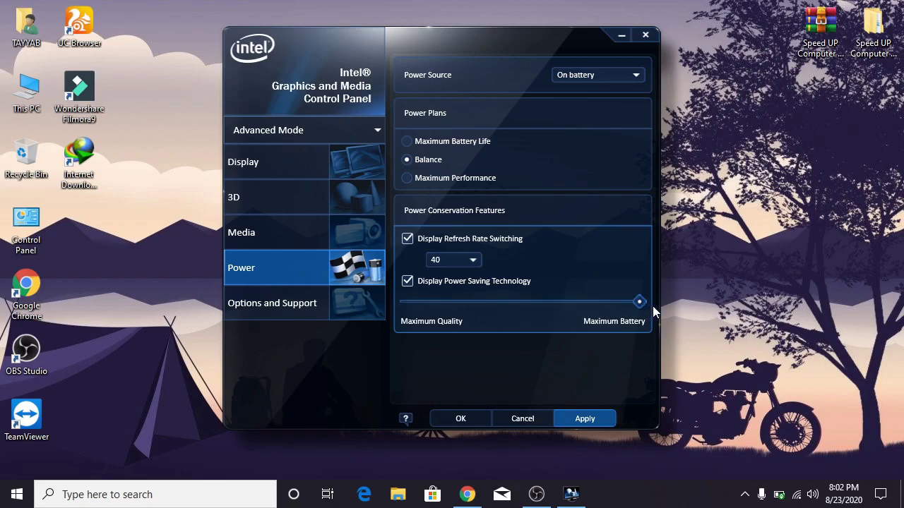
Step: Return the power source to Plugged in, apply the graphics settings and close the Intel control panel
{"action": "left_click", "coordinate": [600, 76]}
{"action": "left_click", "coordinate": [585, 91]}
{"action": "left_click", "coordinate": [589, 75]}
{"action": "left_click", "coordinate": [592, 112]}
{"action": "left_click", "coordinate": [610, 71]}
{"action": "left_click", "coordinate": [586, 91]}
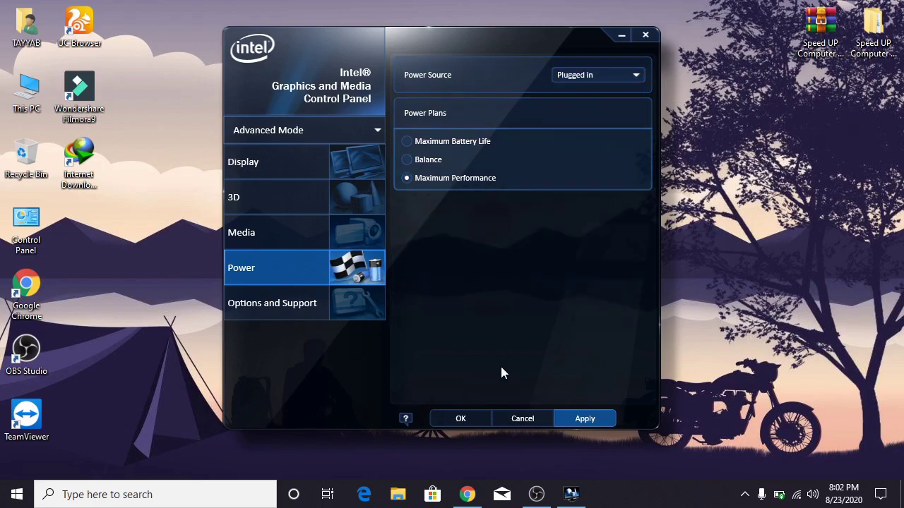
{"action": "left_click", "coordinate": [593, 421]}
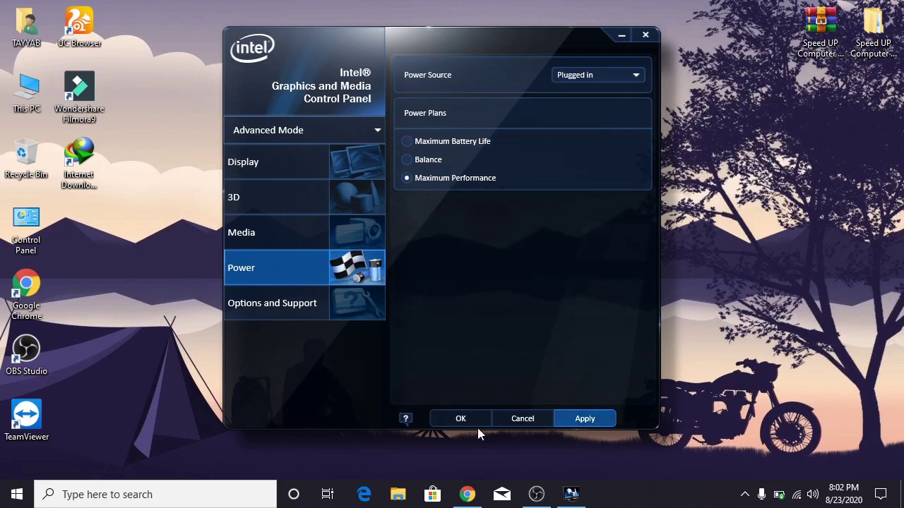
{"action": "left_click", "coordinate": [421, 252]}
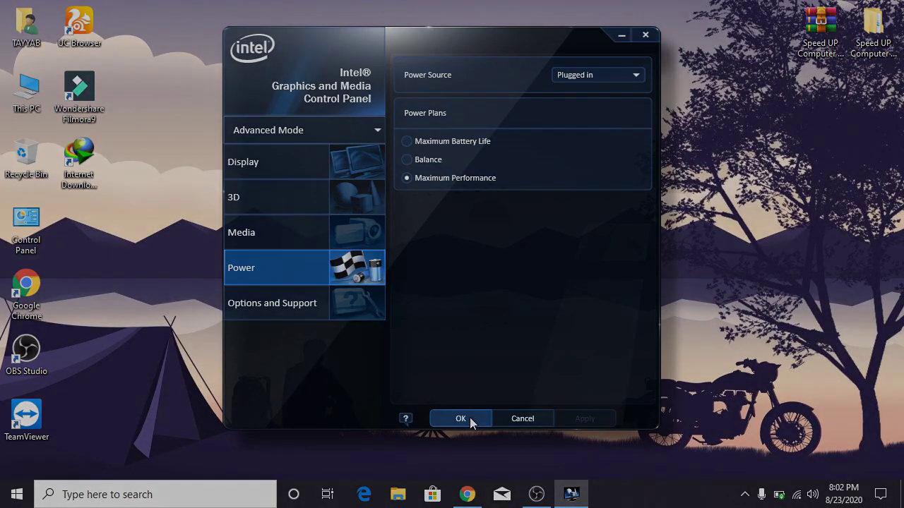
{"action": "left_click", "coordinate": [461, 418]}
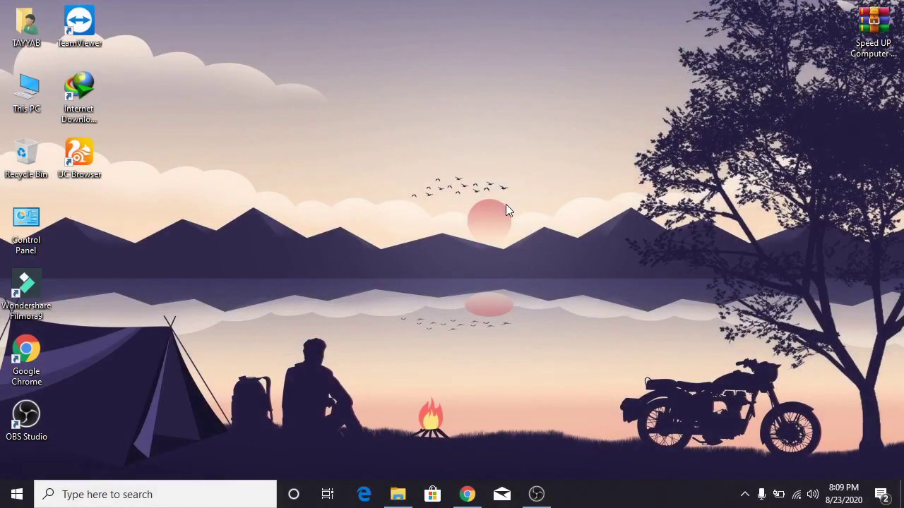
Step: Refresh the desktop and move the Speed UP Computer & Laptops archive away from the desktop's corner
{"action": "right_click", "coordinate": [500, 204]}
{"action": "left_click", "coordinate": [541, 243]}
{"action": "left_click_drag", "start_coordinate": [873, 21], "coordinate": [662, 88]}
Step: Open the Virus & threat protection settings in Windows Security and turn off Real-time protection
{"action": "left_click", "coordinate": [744, 494]}
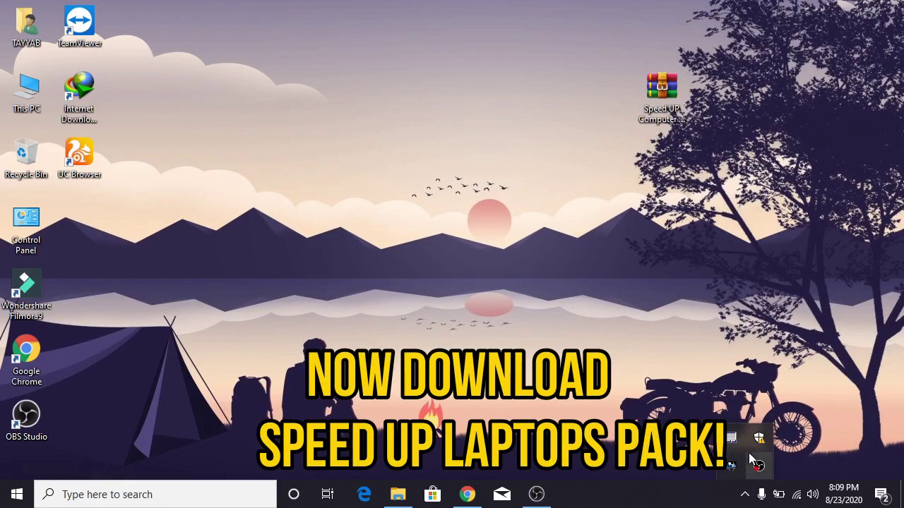
{"action": "left_click", "coordinate": [758, 439]}
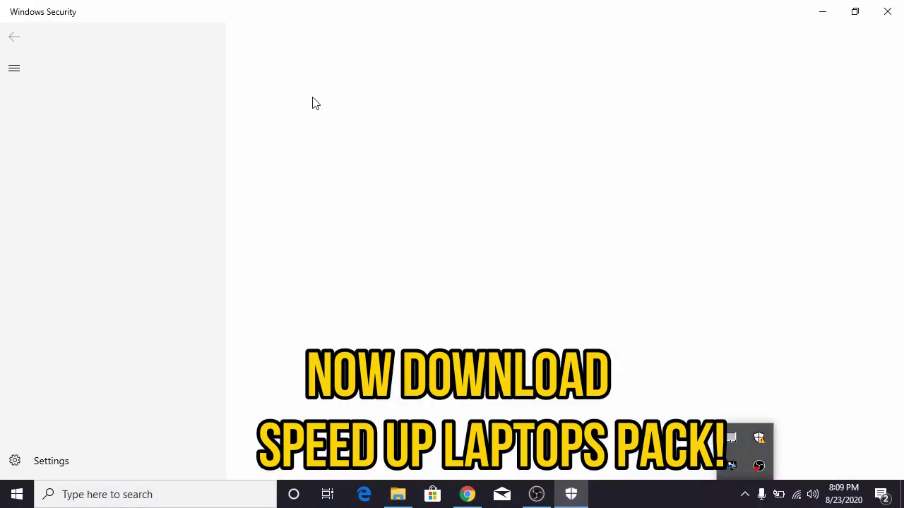
{"action": "left_click", "coordinate": [318, 188]}
{"action": "scroll", "coordinate": [310, 144], "scroll_direction": "down", "scroll_amount": 3}
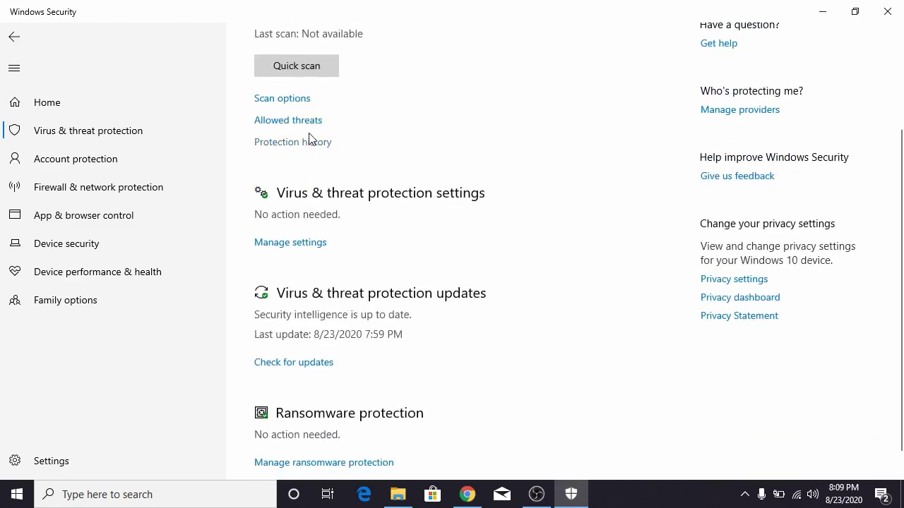
{"action": "scroll", "coordinate": [308, 177], "scroll_direction": "down", "scroll_amount": 1}
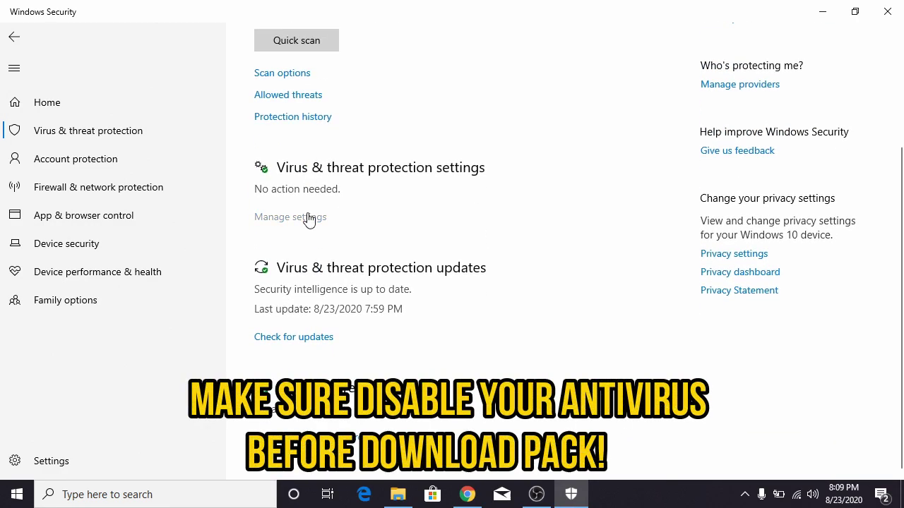
{"action": "left_click", "coordinate": [309, 217]}
{"action": "left_click", "coordinate": [269, 228]}
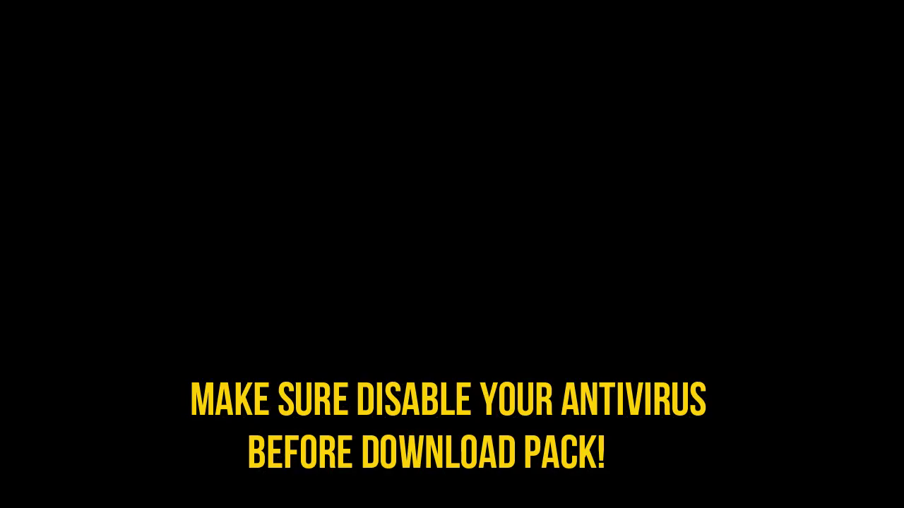
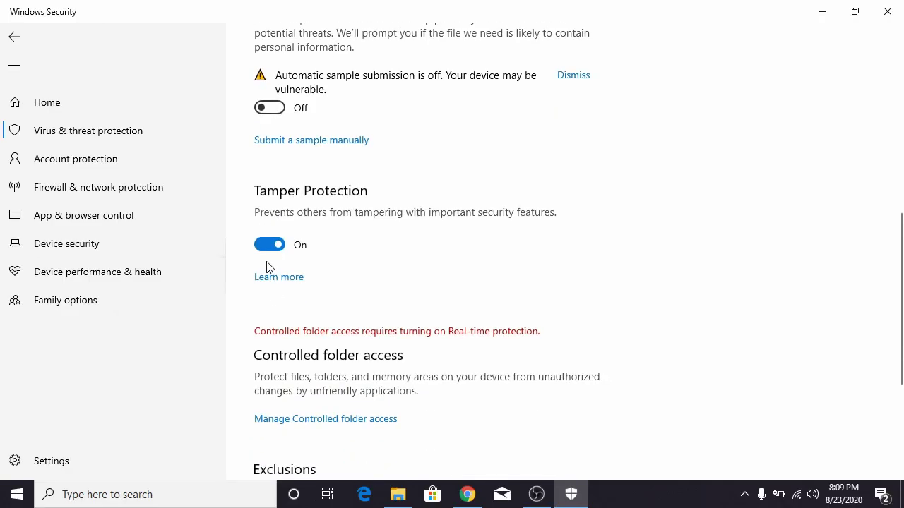
Step: Turn off Tamper Protection, dismiss the virus protection notification and close Windows Security
{"action": "left_click", "coordinate": [268, 244]}
{"action": "scroll", "coordinate": [330, 281], "scroll_direction": "up", "scroll_amount": 3}
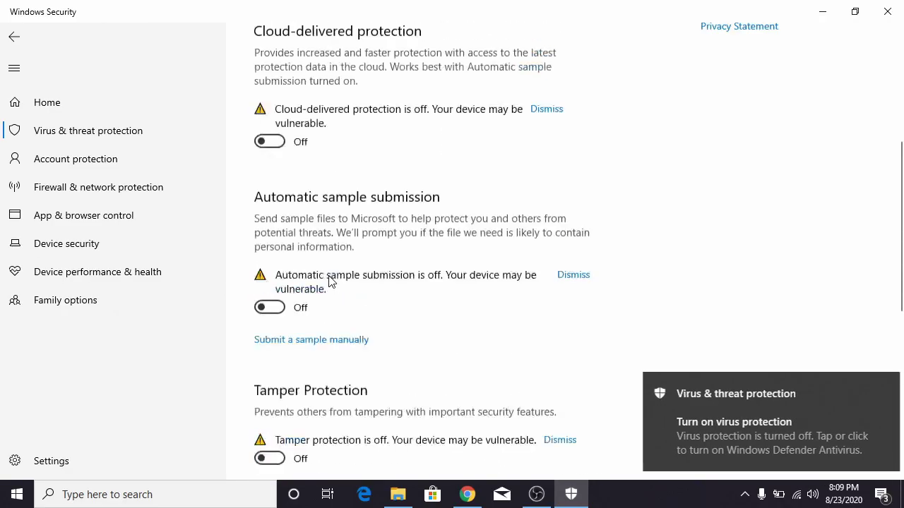
{"action": "scroll", "coordinate": [332, 281], "scroll_direction": "up", "scroll_amount": 2}
{"action": "left_click", "coordinate": [879, 389]}
{"action": "scroll", "coordinate": [670, 339], "scroll_direction": "up", "scroll_amount": 3}
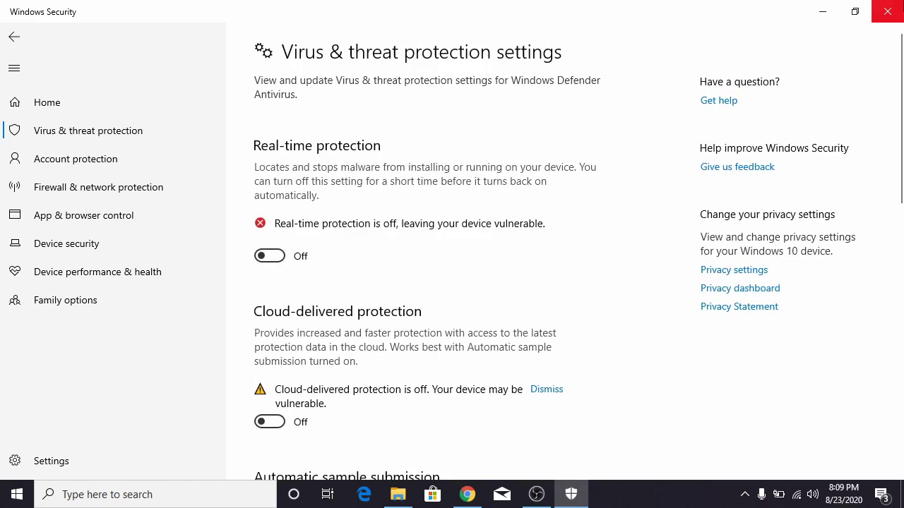
{"action": "left_click", "coordinate": [887, 12]}
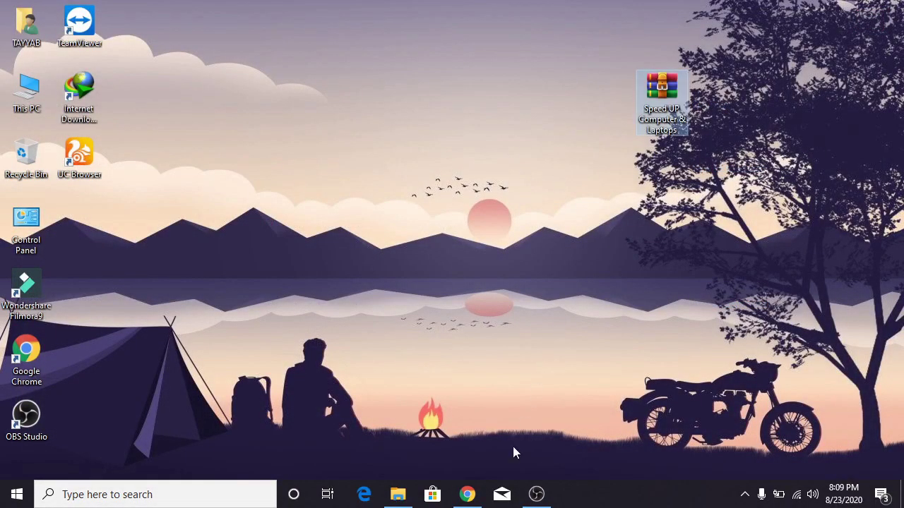
Step: Extract the Speed UP Computer & Laptops archive onto the desktop and place the extracted folder beside it
{"action": "left_click_drag", "start_coordinate": [664, 83], "coordinate": [558, 82]}
{"action": "right_click", "coordinate": [558, 82]}
{"action": "left_click", "coordinate": [604, 139]}
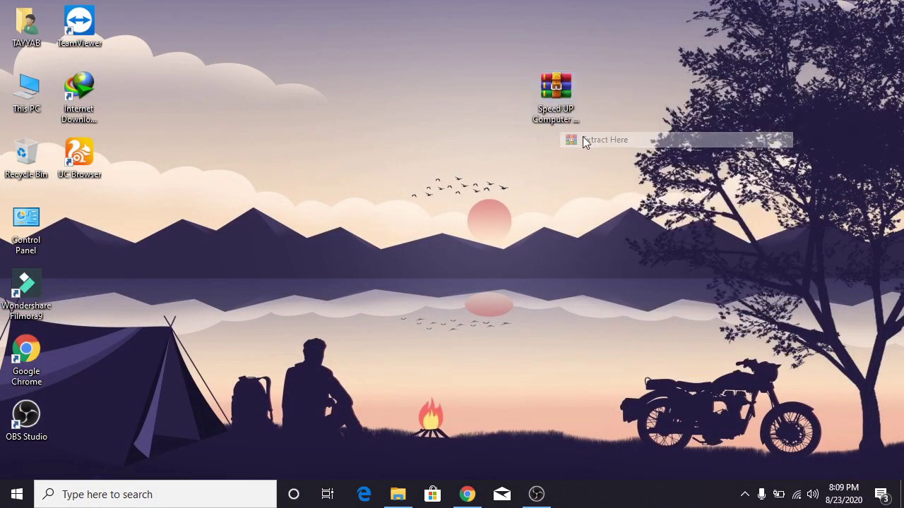
{"action": "left_click_drag", "start_coordinate": [78, 222], "coordinate": [516, 106]}
Step: Open the STEP 1 folder inside Speed UP Computer & Laptops and extract the MSI_util_v2 archive there
{"action": "double_click", "coordinate": [498, 111]}
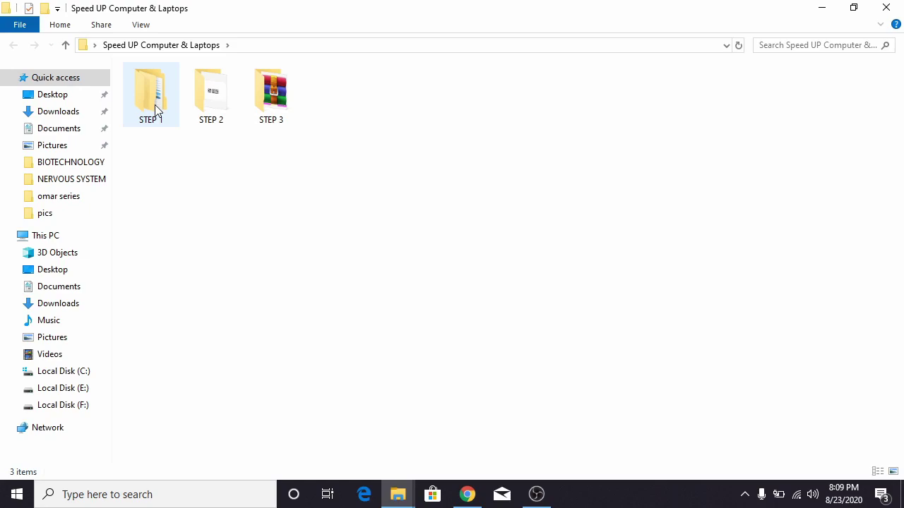
{"action": "double_click", "coordinate": [156, 107]}
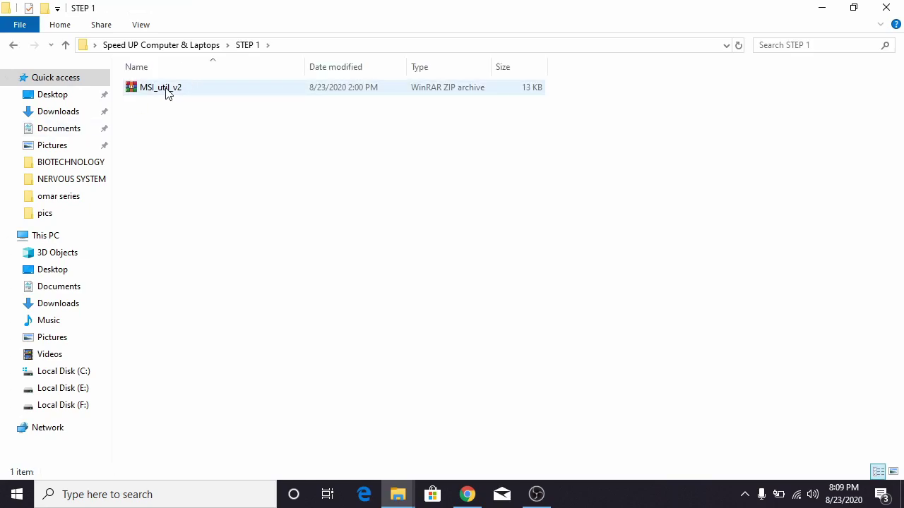
{"action": "right_click", "coordinate": [167, 89]}
{"action": "left_click", "coordinate": [239, 145]}
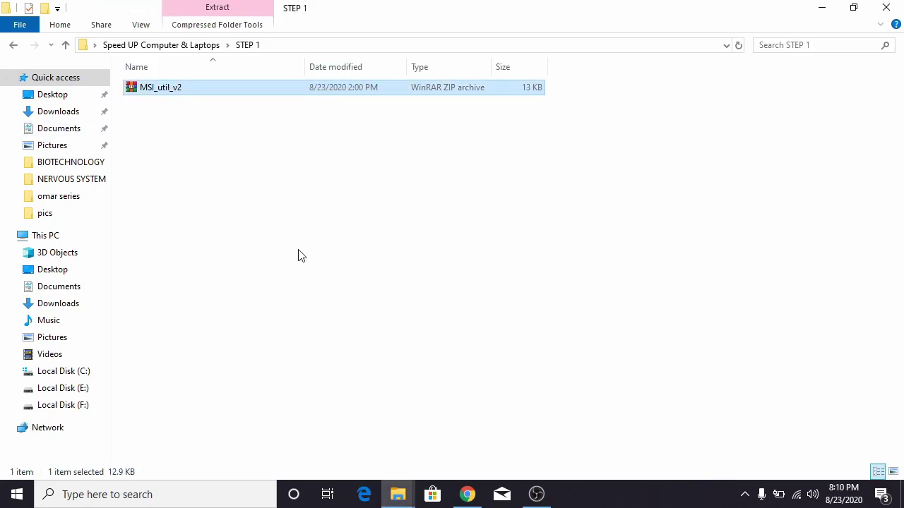
Step: Run the extracted MSI_util_v2 program and move its window fully into view on the desktop
{"action": "right_click", "coordinate": [143, 90]}
{"action": "left_click", "coordinate": [202, 115]}
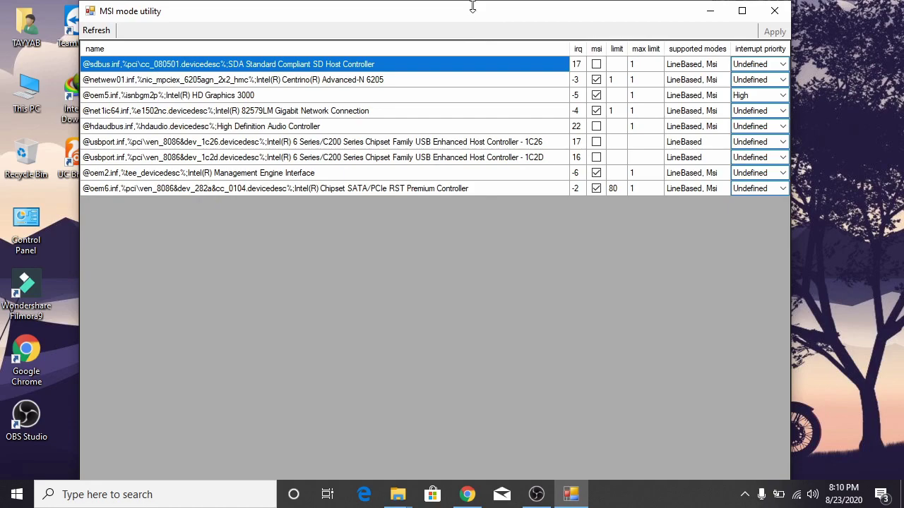
{"action": "left_click_drag", "start_coordinate": [476, 6], "coordinate": [511, 84]}
Step: Set the interrupt priority of Intel(R) HD Graphics 3000 to High, apply it and close MSI mode utility
{"action": "left_click", "coordinate": [392, 179]}
{"action": "left_click", "coordinate": [618, 179]}
{"action": "left_click", "coordinate": [660, 182]}
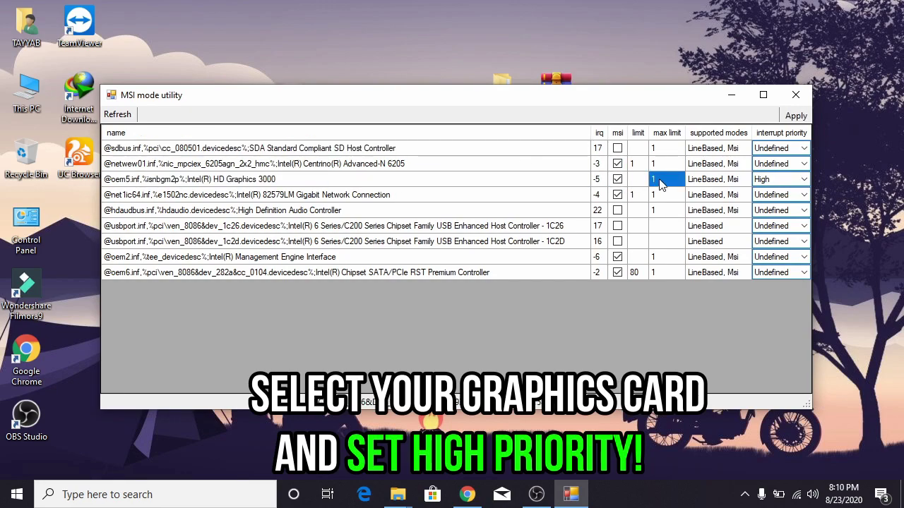
{"action": "left_click", "coordinate": [805, 180]}
{"action": "left_click", "coordinate": [804, 221]}
{"action": "left_click", "coordinate": [804, 184]}
{"action": "left_click", "coordinate": [766, 221]}
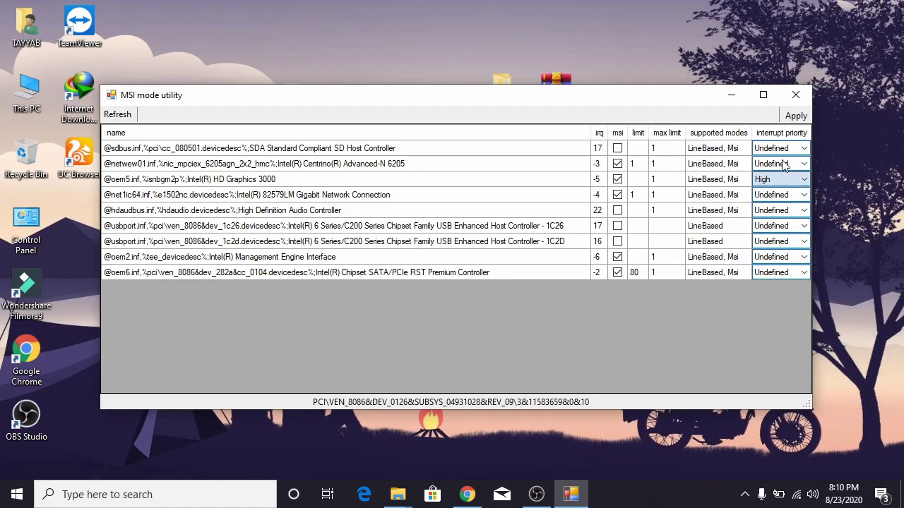
{"action": "left_click", "coordinate": [795, 116]}
{"action": "left_click", "coordinate": [795, 96]}
{"action": "right_click", "coordinate": [523, 199]}
{"action": "left_click", "coordinate": [575, 239]}
{"action": "left_click", "coordinate": [744, 495]}
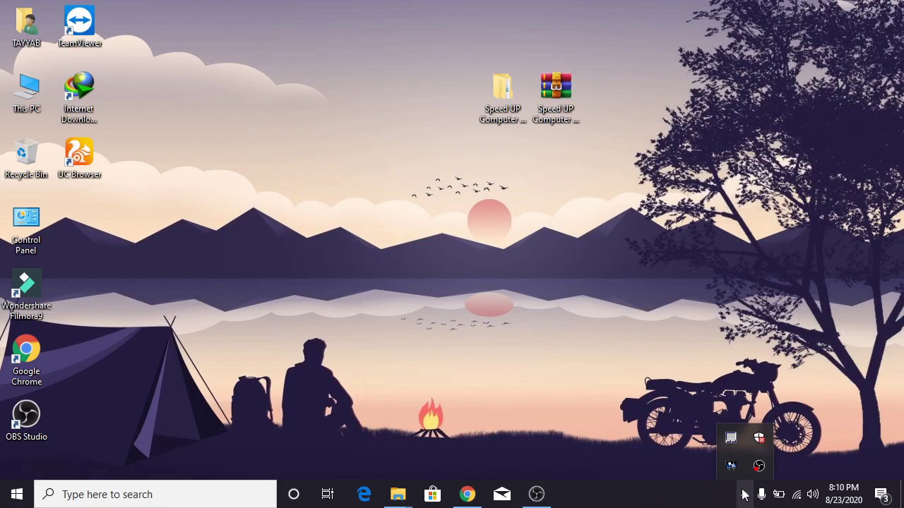
{"action": "left_click", "coordinate": [482, 239]}
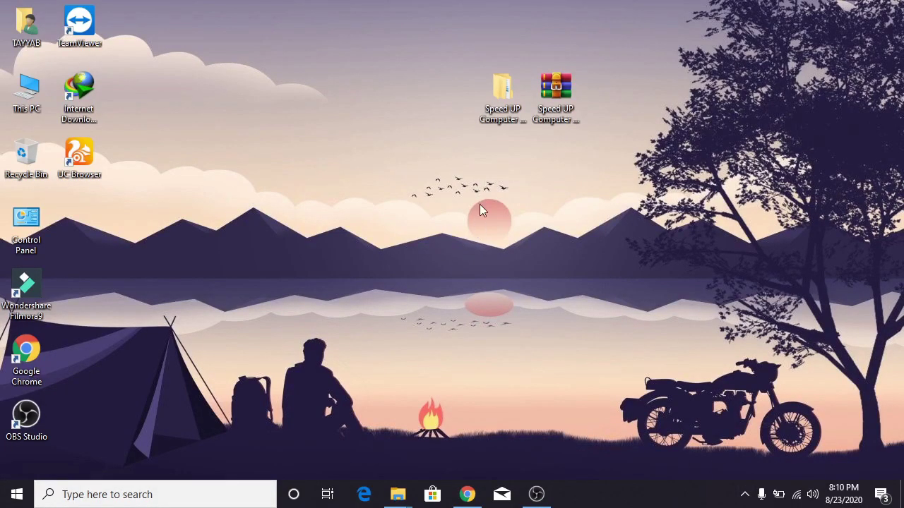
Step: Open the STEP 2 folder inside Speed UP Computer & Laptops and run Laptops Optimizer as administrator
{"action": "right_click", "coordinate": [436, 143]}
{"action": "left_click", "coordinate": [487, 186]}
{"action": "double_click", "coordinate": [498, 106]}
{"action": "double_click", "coordinate": [211, 91]}
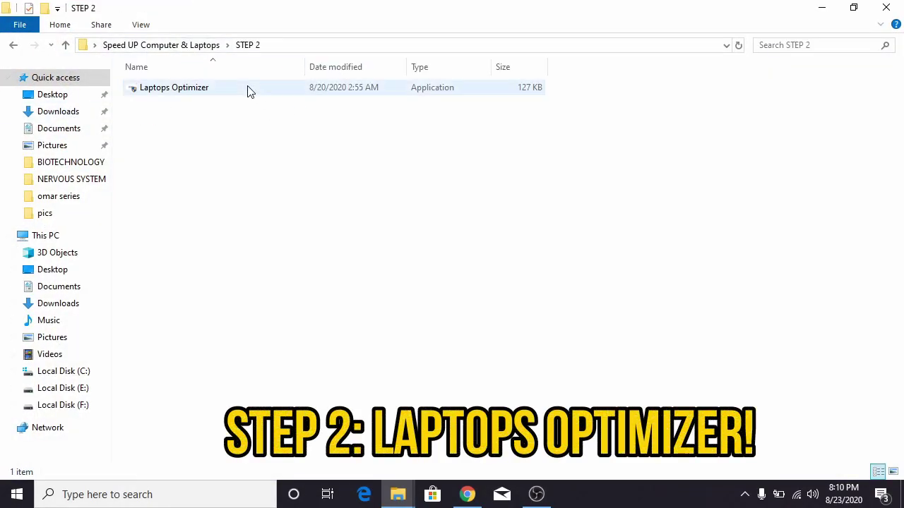
{"action": "right_click", "coordinate": [182, 86]}
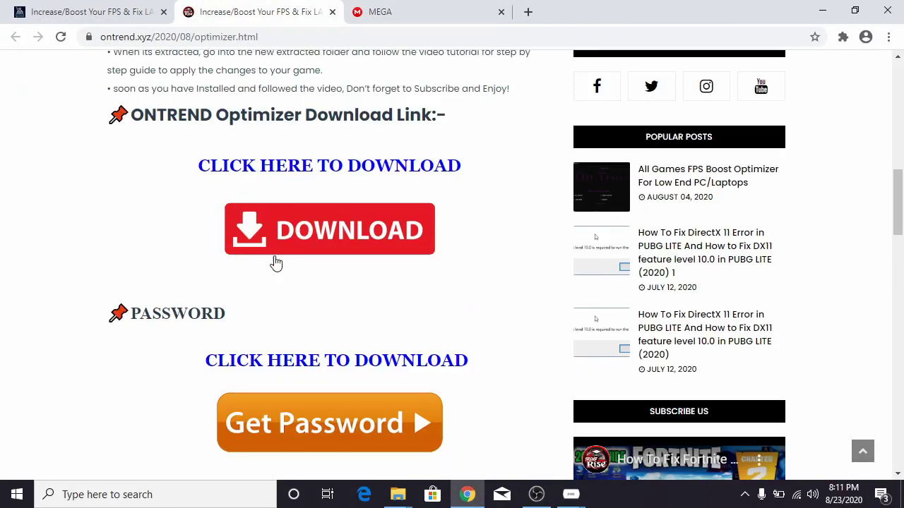
Step: Locate the password section on the ontrend.xyz download page in Chrome and submit the password in the optimizer's password prompt
{"action": "scroll", "coordinate": [275, 262], "scroll_direction": "down", "scroll_amount": 2}
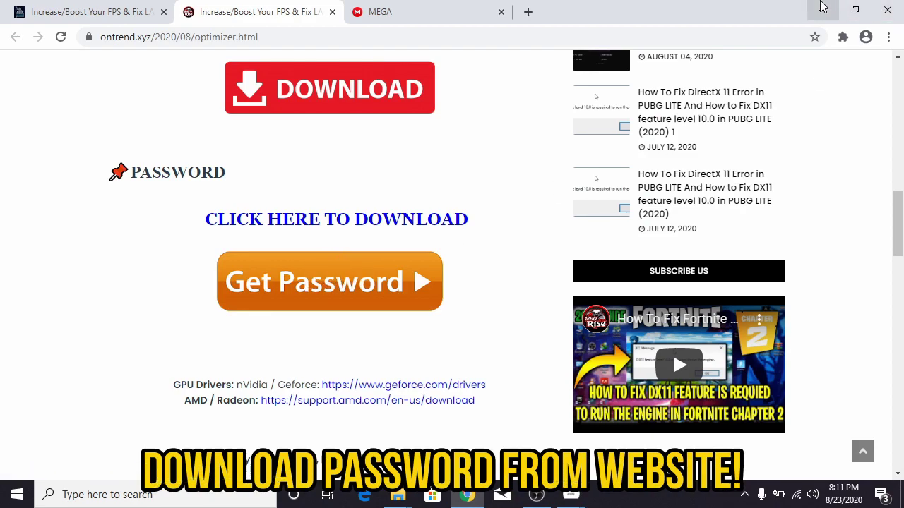
{"action": "left_click", "coordinate": [821, 10]}
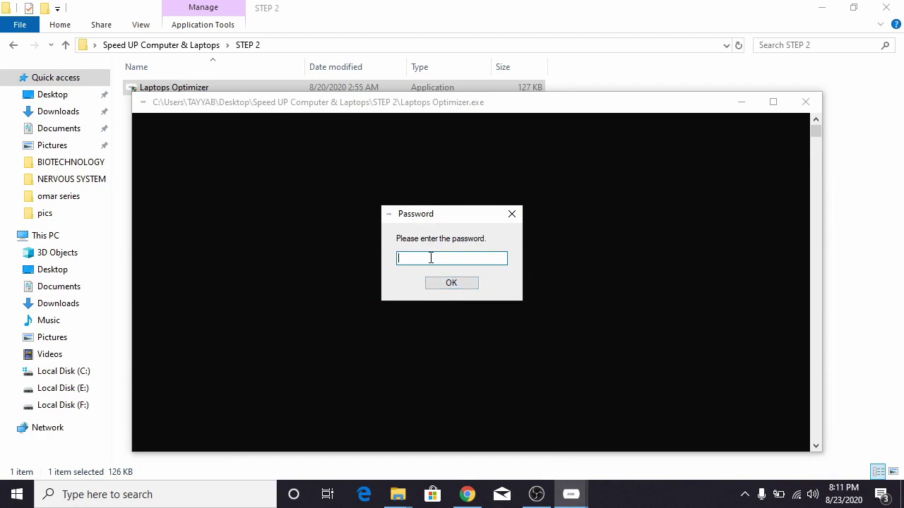
{"action": "key", "text": "Return"}
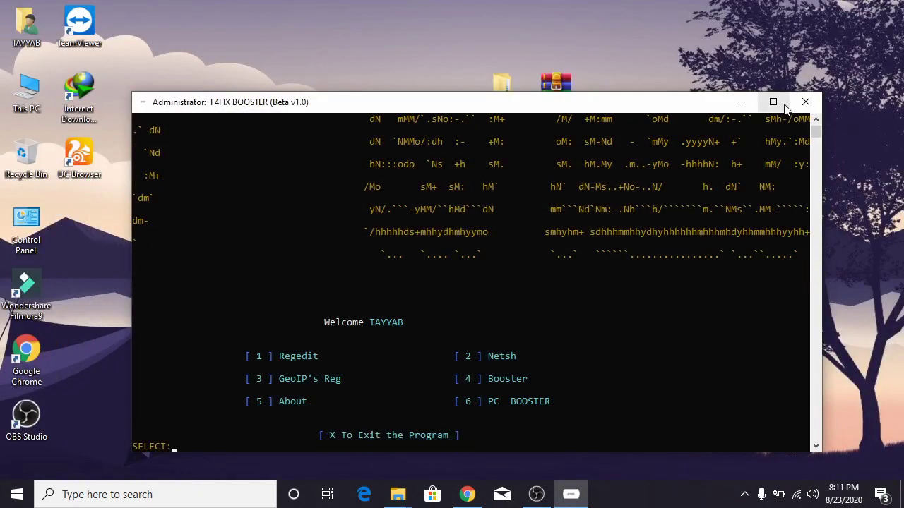
Step: Move and enlarge the F4FIX BOOSTER window until its banner and full option menu fit
{"action": "left_click_drag", "start_coordinate": [821, 149], "coordinate": [896, 148]}
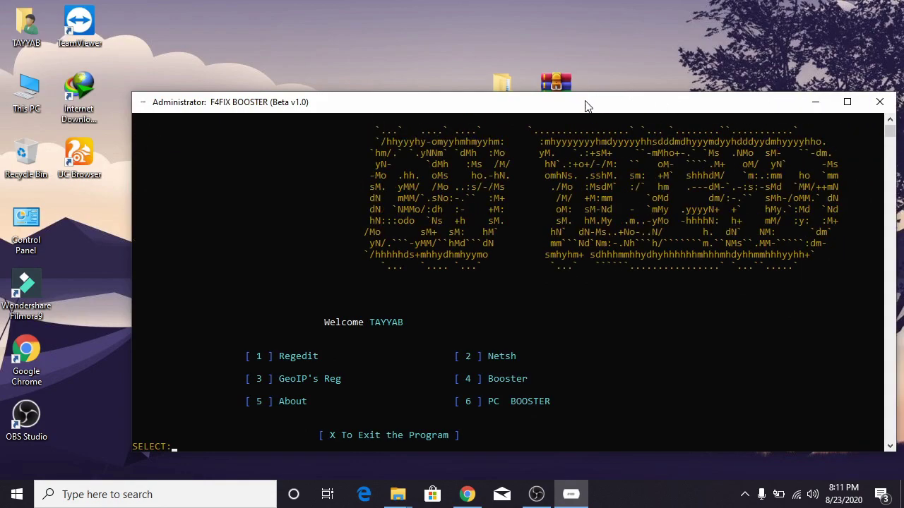
{"action": "left_click_drag", "start_coordinate": [584, 106], "coordinate": [557, 44]}
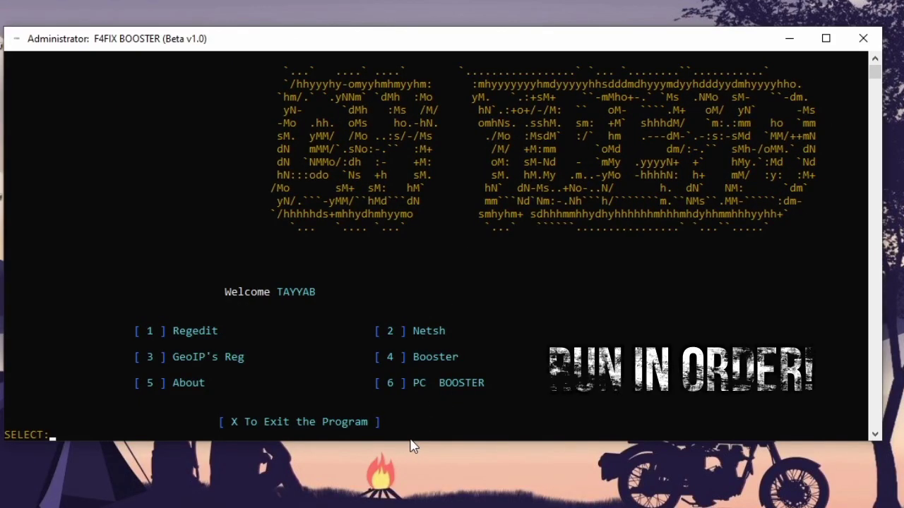
{"action": "left_click_drag", "start_coordinate": [412, 444], "coordinate": [409, 470]}
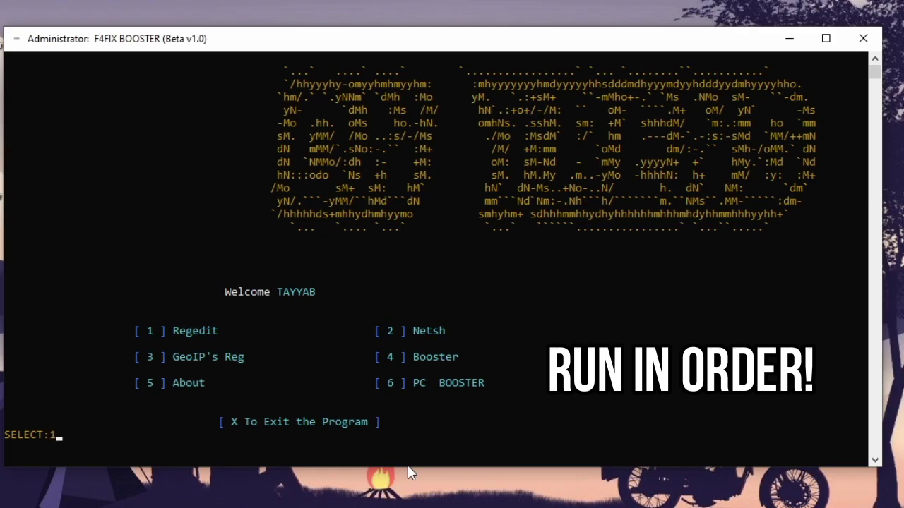
Step: Run the F4FIX BOOSTER menu options in order, starting with 1 (Regedit) and ending with 6 (PC BOOSTER)
{"action": "key", "text": "Return"}
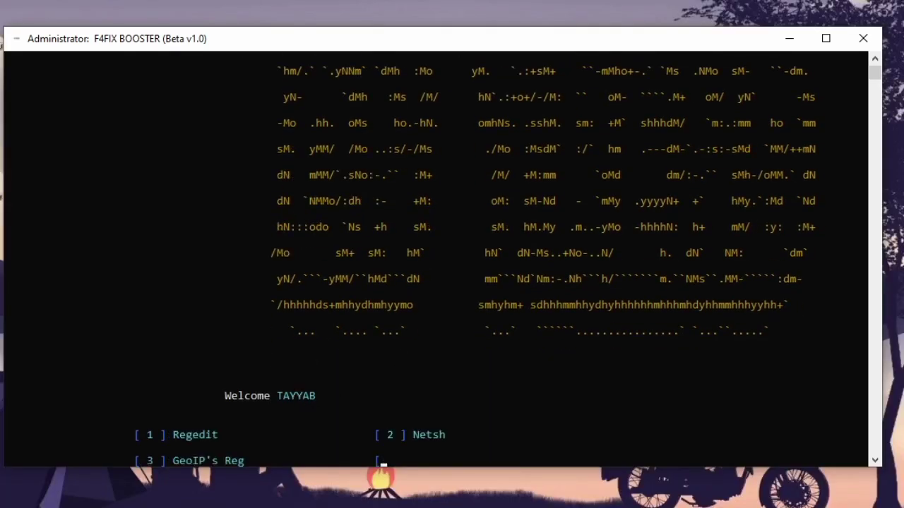
{"action": "left_click_drag", "start_coordinate": [884, 245], "coordinate": [903, 245]}
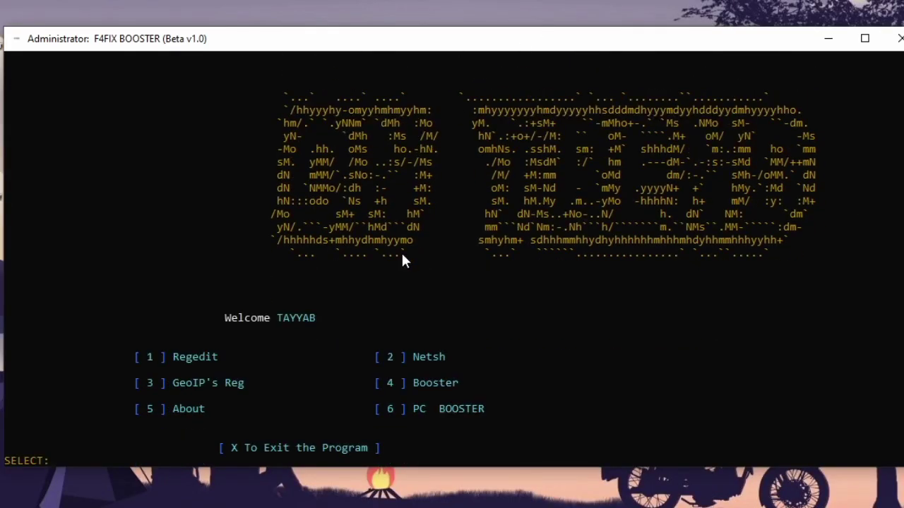
{"action": "key", "text": "Return"}
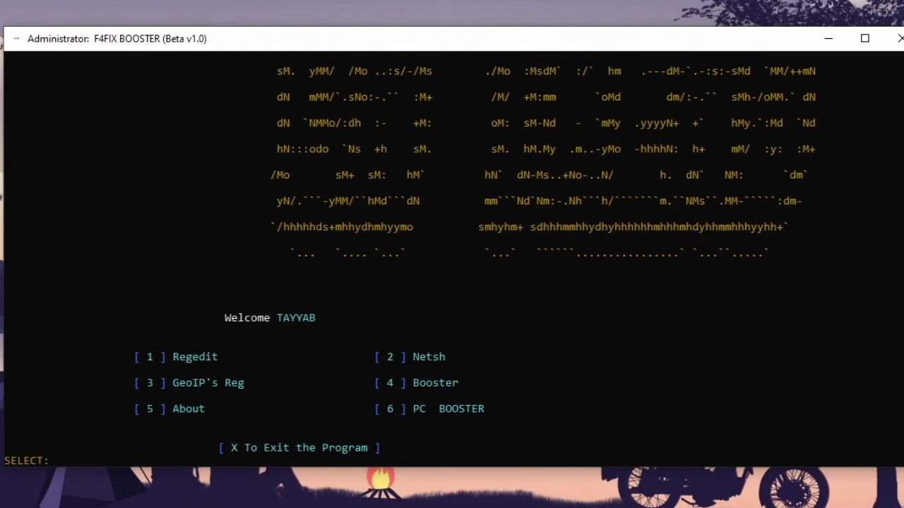
{"action": "scroll", "coordinate": [474, 224], "scroll_direction": "down", "scroll_amount": 1}
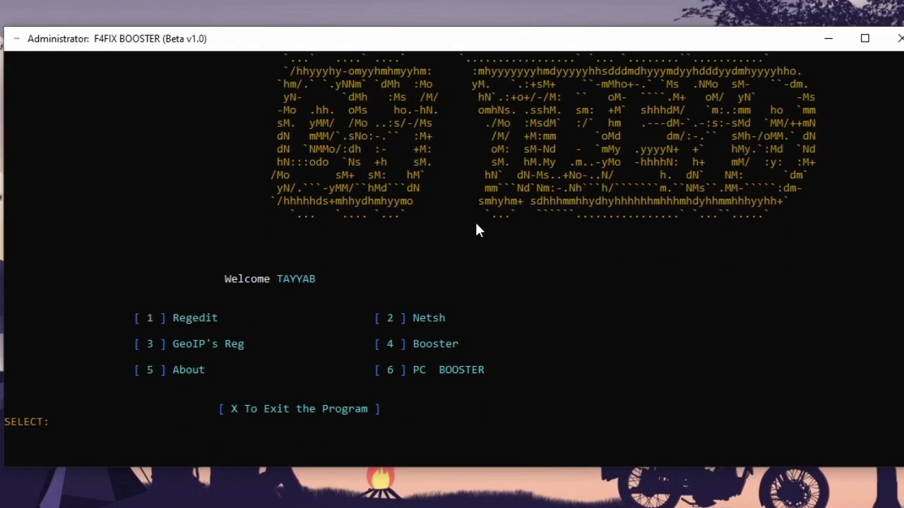
{"action": "key", "text": "Return"}
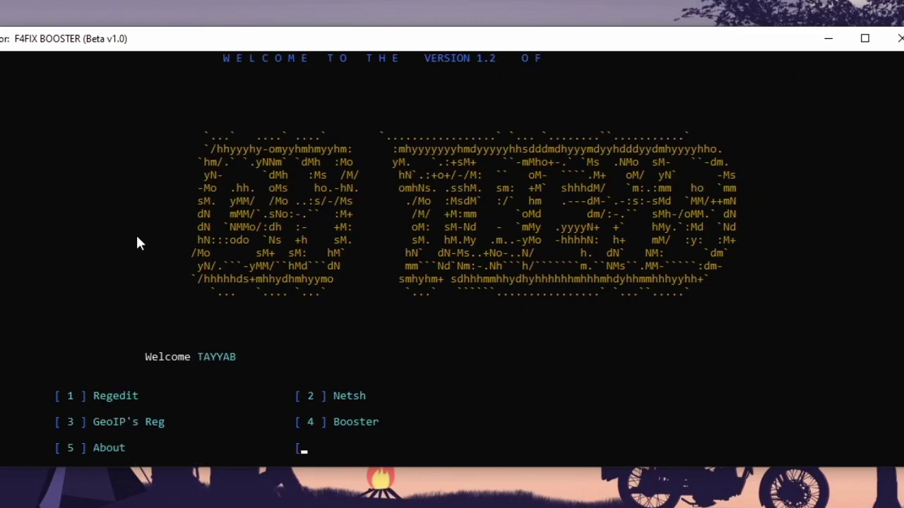
{"action": "type", "text": "6"}
{"action": "key", "text": "Return"}
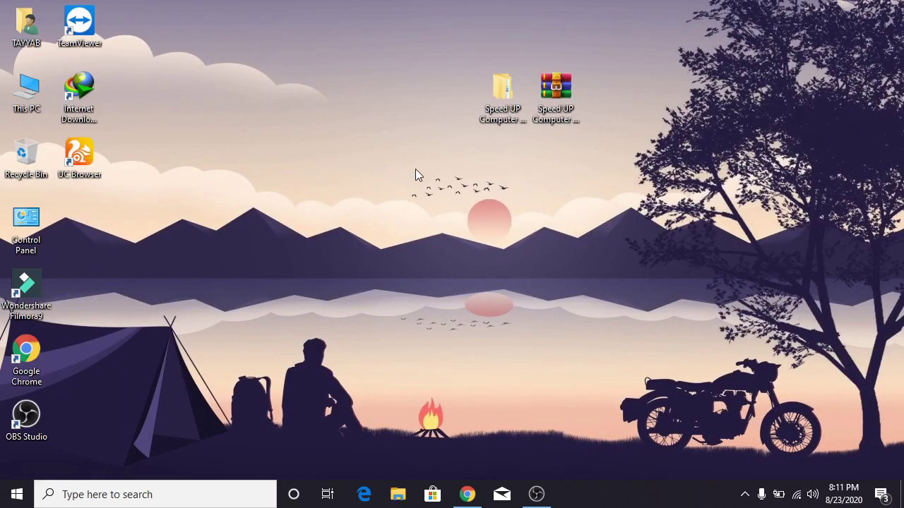
Step: Refresh the desktop, then reopen the STEP 2 folder and run Laptops Optimizer as administrator again
{"action": "right_click", "coordinate": [413, 167]}
{"action": "left_click", "coordinate": [465, 204]}
{"action": "left_click", "coordinate": [503, 246]}
{"action": "double_click", "coordinate": [513, 125]}
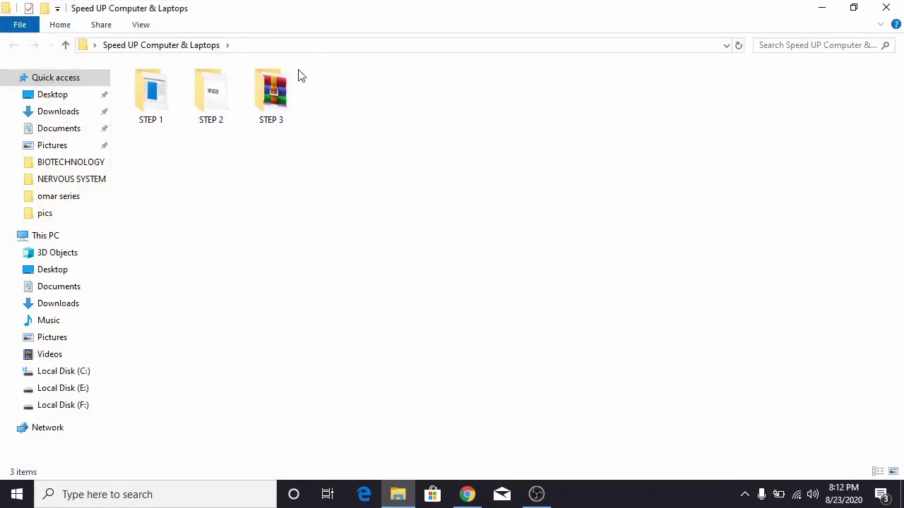
{"action": "left_click", "coordinate": [219, 102]}
{"action": "double_click", "coordinate": [219, 102]}
{"action": "left_click", "coordinate": [167, 90]}
{"action": "right_click", "coordinate": [148, 86]}
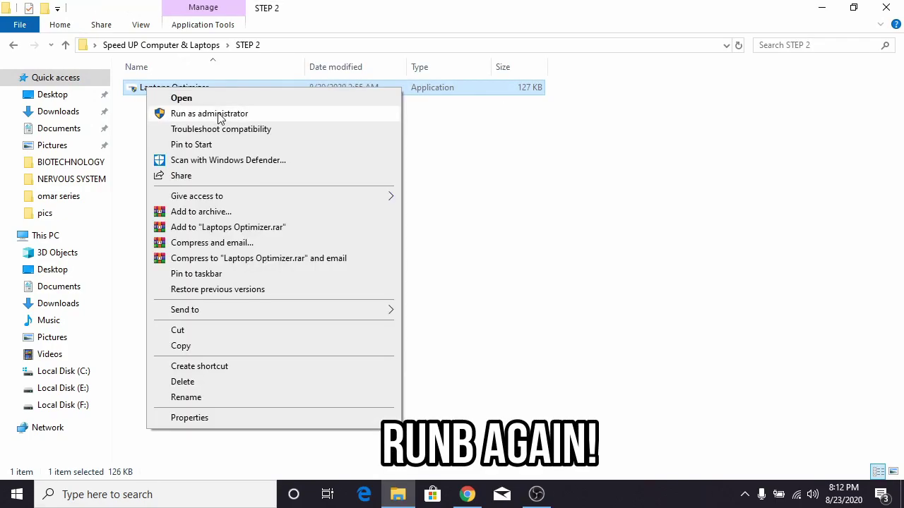
{"action": "left_click", "coordinate": [212, 115]}
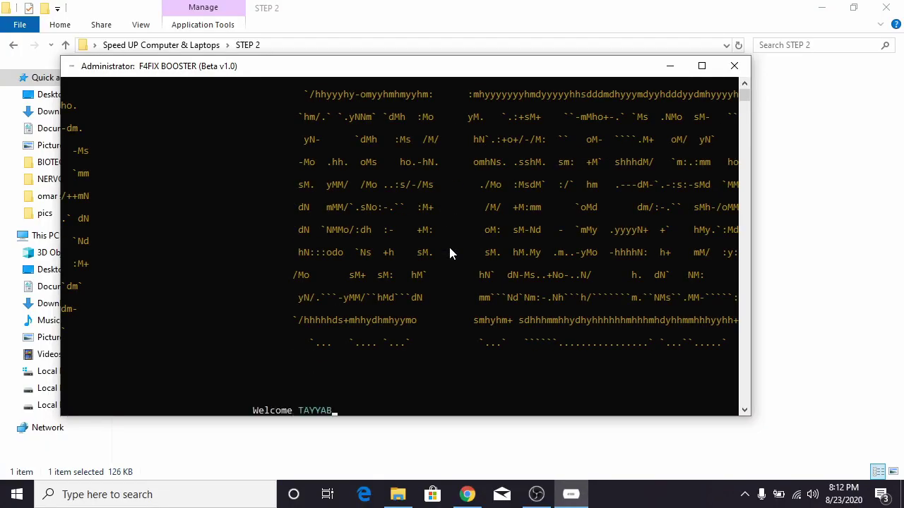
Step: View the booster's About page, highlighting its credit line, and return to the main menu with b
{"action": "left_click_drag", "start_coordinate": [749, 228], "coordinate": [818, 223]}
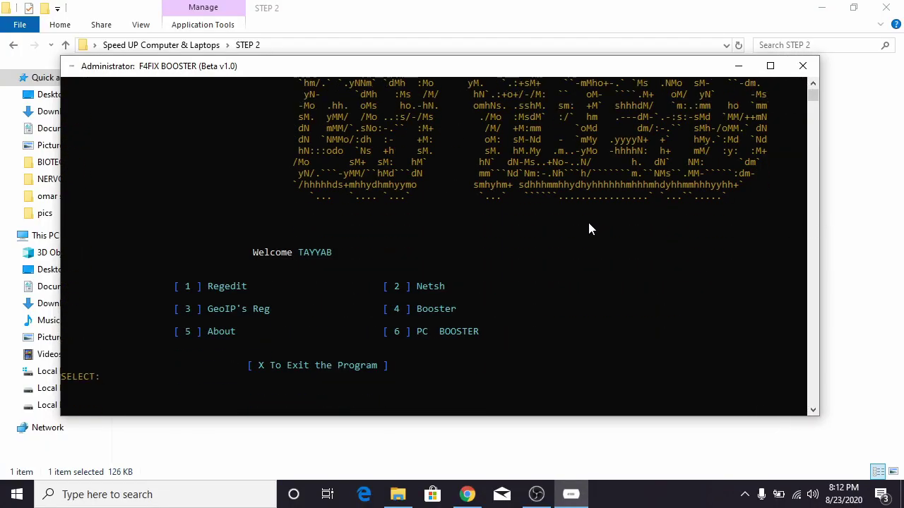
{"action": "key", "text": "Return"}
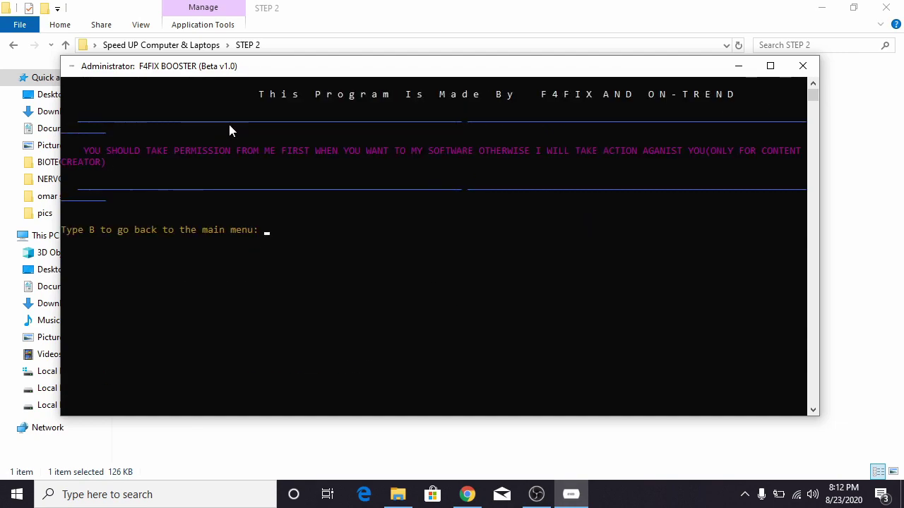
{"action": "left_click_drag", "start_coordinate": [87, 144], "coordinate": [137, 162]}
{"action": "left_click", "coordinate": [420, 174]}
{"action": "left_click_drag", "start_coordinate": [754, 95], "coordinate": [249, 101]}
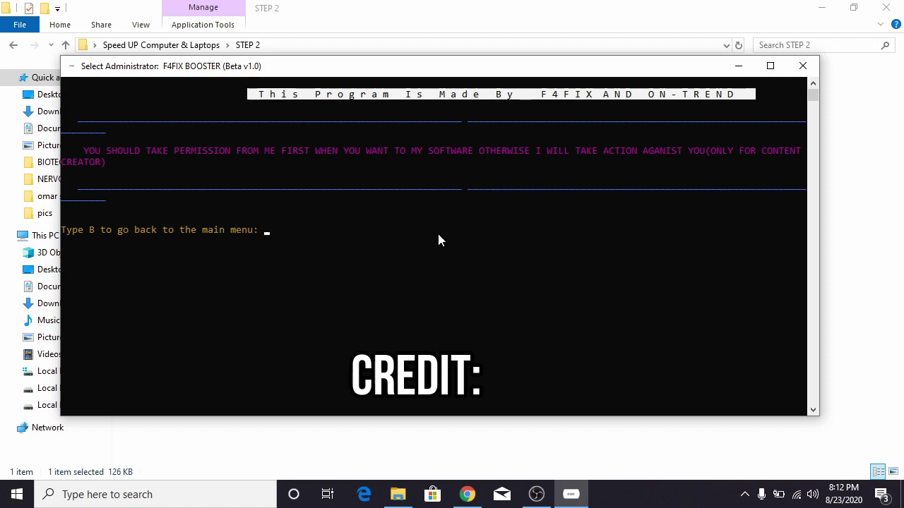
{"action": "left_click", "coordinate": [419, 239]}
{"action": "type", "text": "b"}
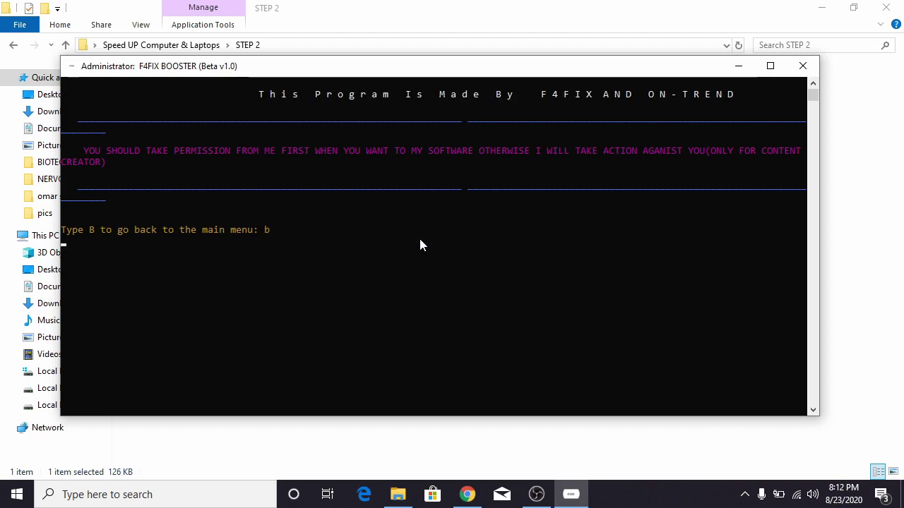
{"action": "key", "text": "Return"}
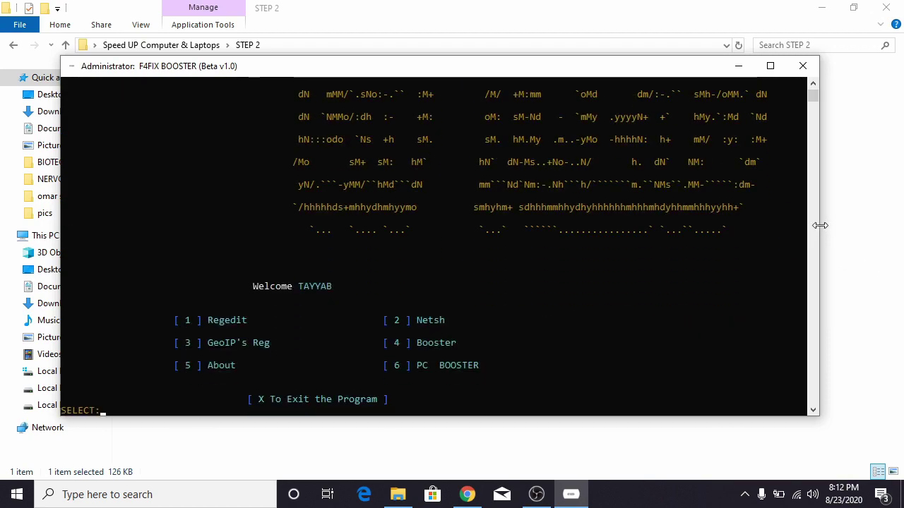
Step: Run option 6 (PC BOOSTER) from the booster menu and exit the program with x
{"action": "left_click_drag", "start_coordinate": [819, 226], "coordinate": [826, 225]}
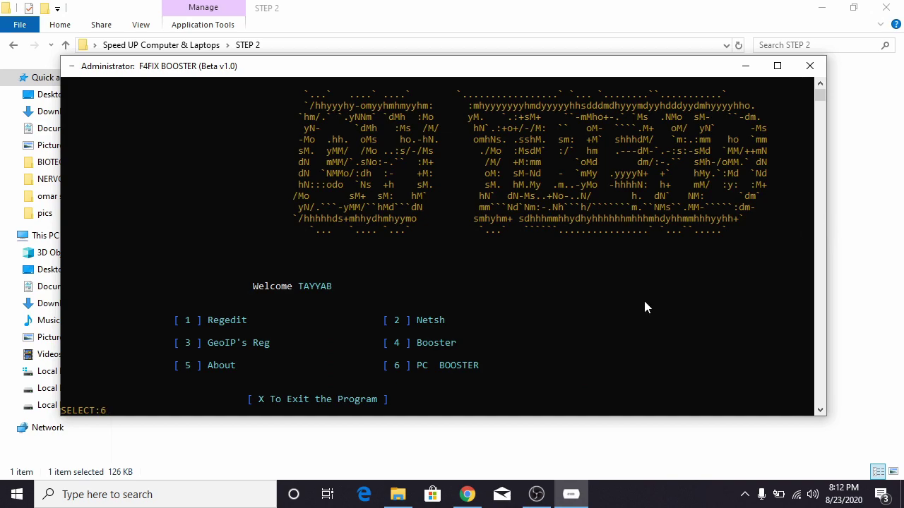
{"action": "key", "text": "Return"}
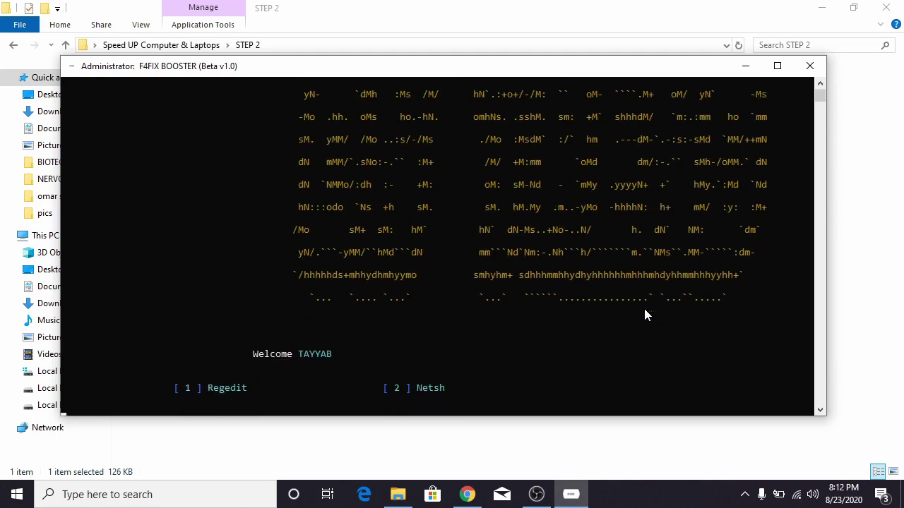
{"action": "scroll", "coordinate": [422, 324], "scroll_direction": "down", "scroll_amount": 1}
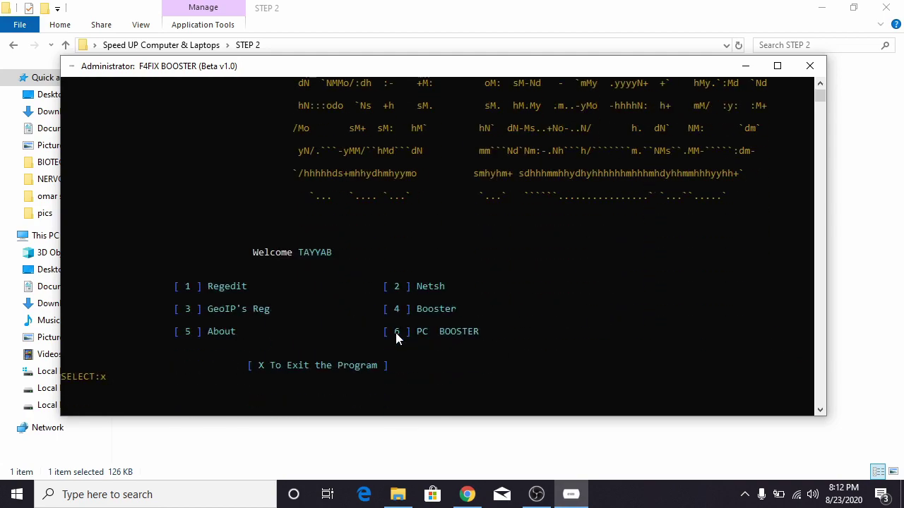
{"action": "key", "text": "Return"}
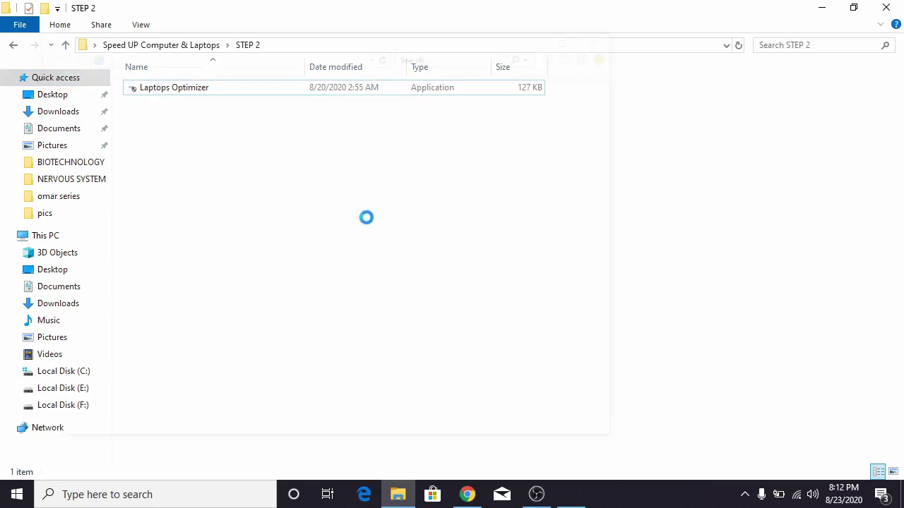
Step: Close the STEP 2 folder window and refresh the desktop
{"action": "left_click", "coordinate": [303, 246]}
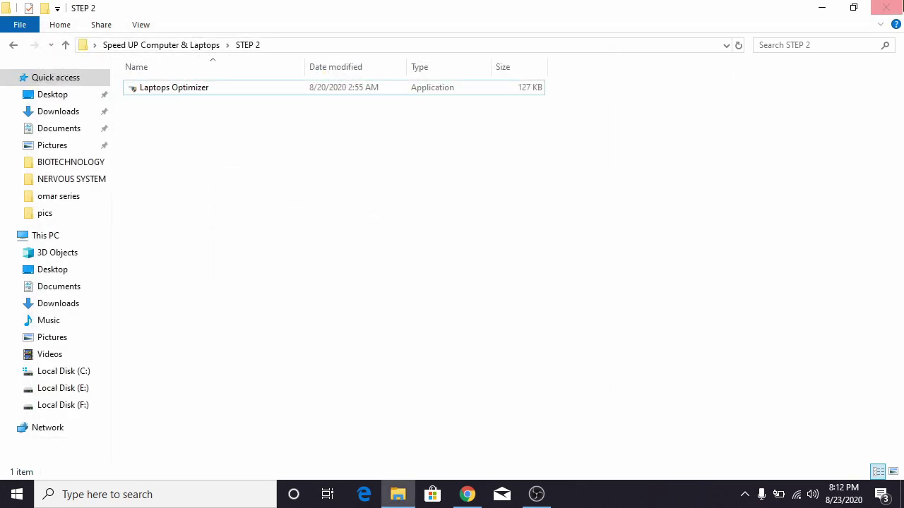
{"action": "left_click", "coordinate": [886, 7]}
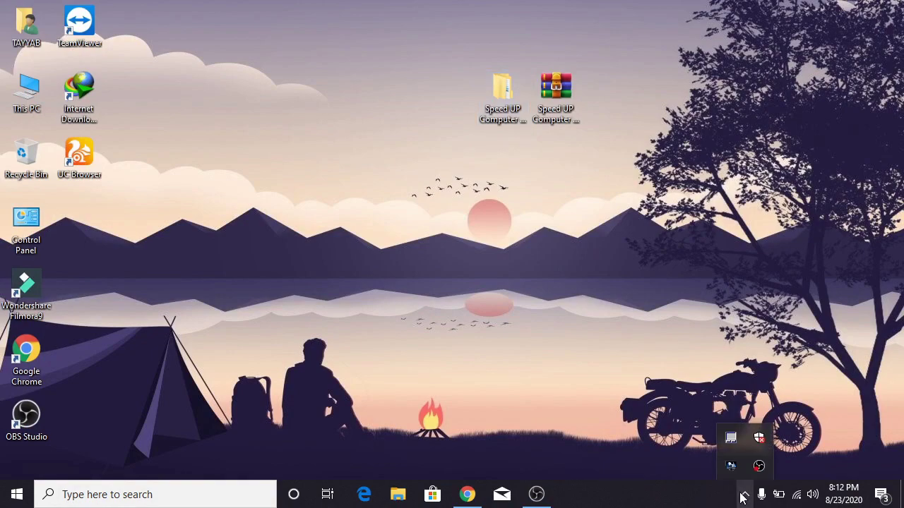
{"action": "right_click", "coordinate": [523, 180]}
{"action": "left_click", "coordinate": [569, 222]}
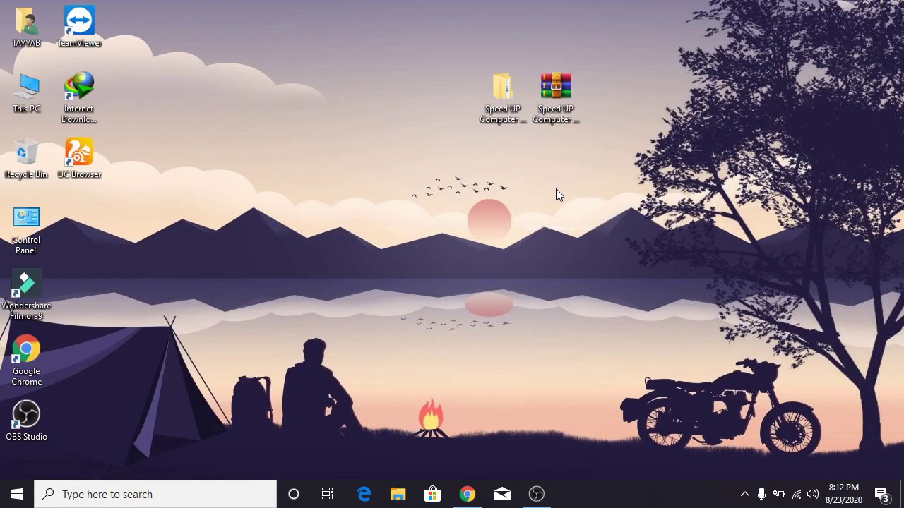
Step: Open the Notifications & actions page of the Windows System settings and turn off notifications from apps and other senders
{"action": "right_click", "coordinate": [555, 188]}
{"action": "left_click", "coordinate": [637, 359]}
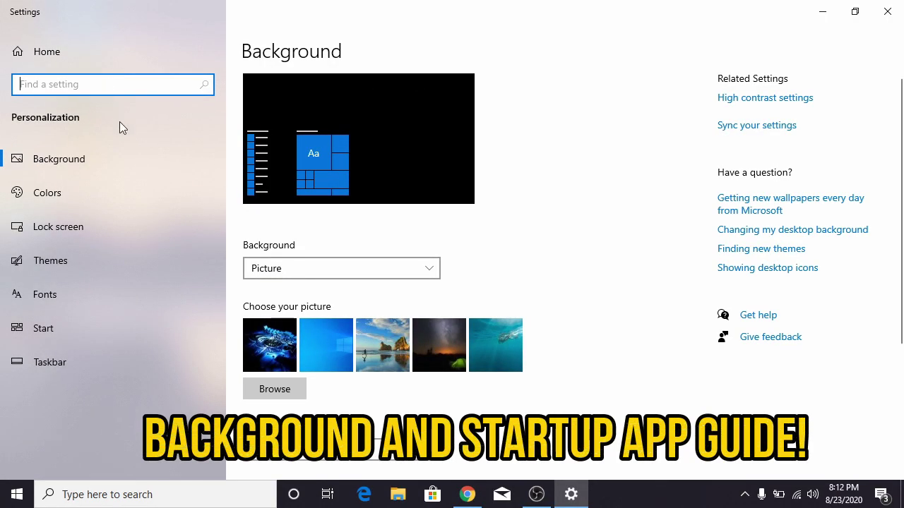
{"action": "left_click", "coordinate": [36, 63]}
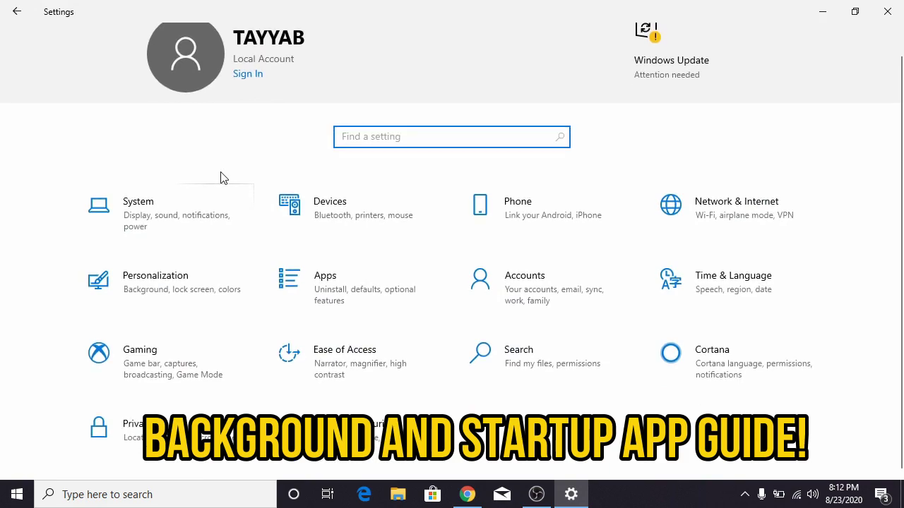
{"action": "left_click", "coordinate": [187, 213]}
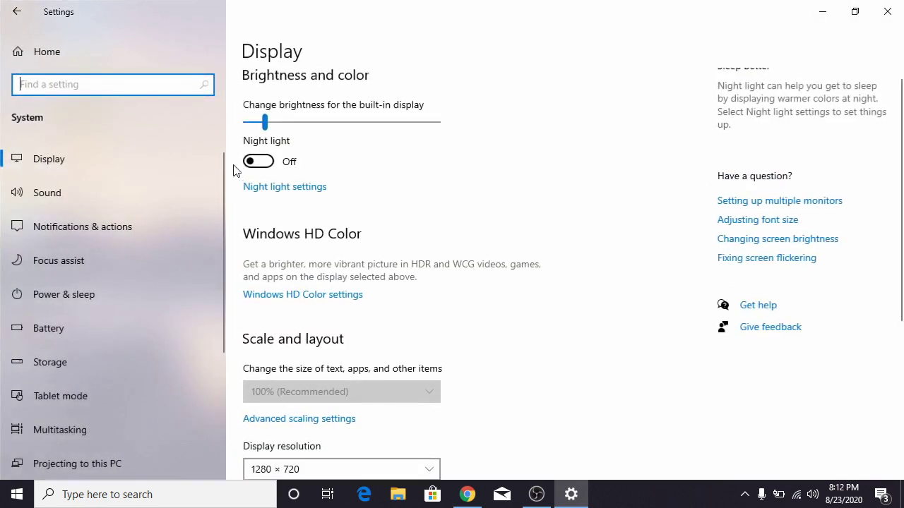
{"action": "left_click", "coordinate": [93, 227]}
{"action": "scroll", "coordinate": [284, 205], "scroll_direction": "down", "scroll_amount": 2}
{"action": "scroll", "coordinate": [284, 156], "scroll_direction": "up", "scroll_amount": 2}
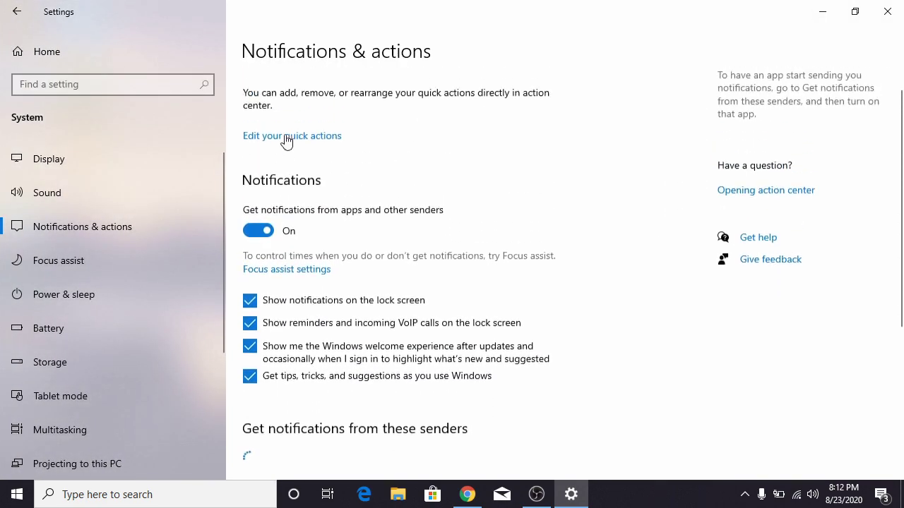
{"action": "left_click", "coordinate": [267, 255]}
Step: Open the Focus assist page of the System settings
{"action": "scroll", "coordinate": [153, 246], "scroll_direction": "down", "scroll_amount": 2}
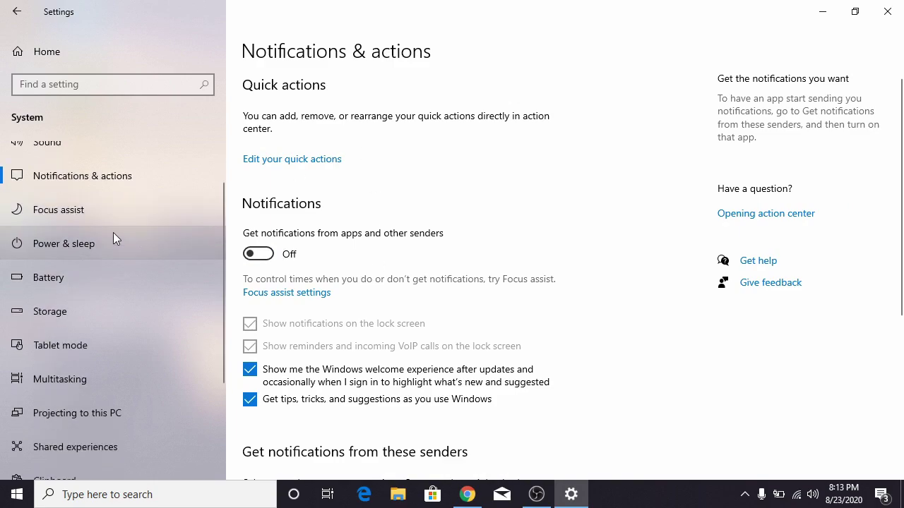
{"action": "left_click", "coordinate": [81, 248]}
{"action": "left_click", "coordinate": [80, 206]}
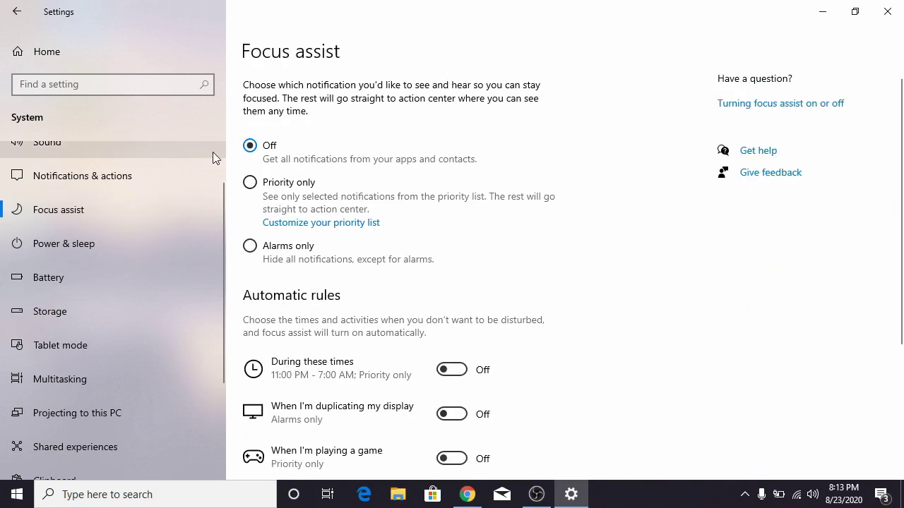
Step: Review the automatic rules on the Focus assist page
{"action": "left_click", "coordinate": [452, 370]}
{"action": "scroll", "coordinate": [447, 357], "scroll_direction": "down", "scroll_amount": 3}
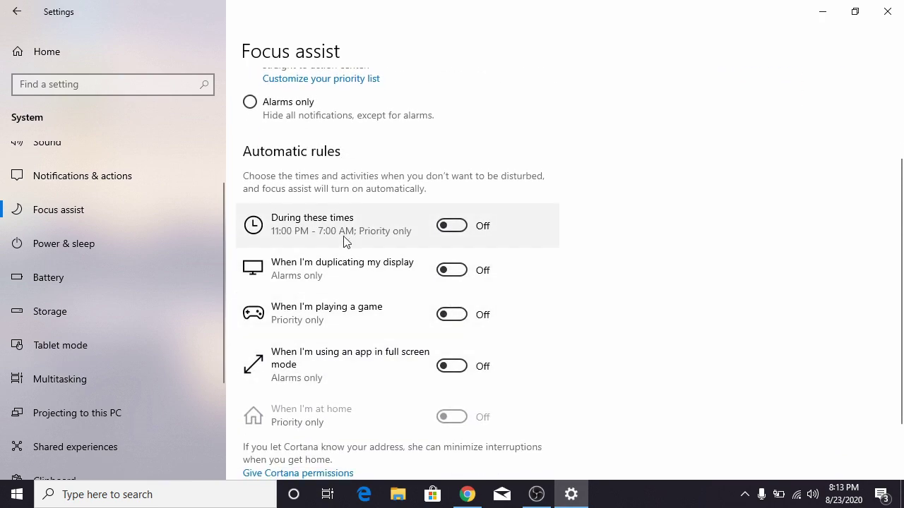
{"action": "scroll", "coordinate": [76, 328], "scroll_direction": "down", "scroll_amount": 2}
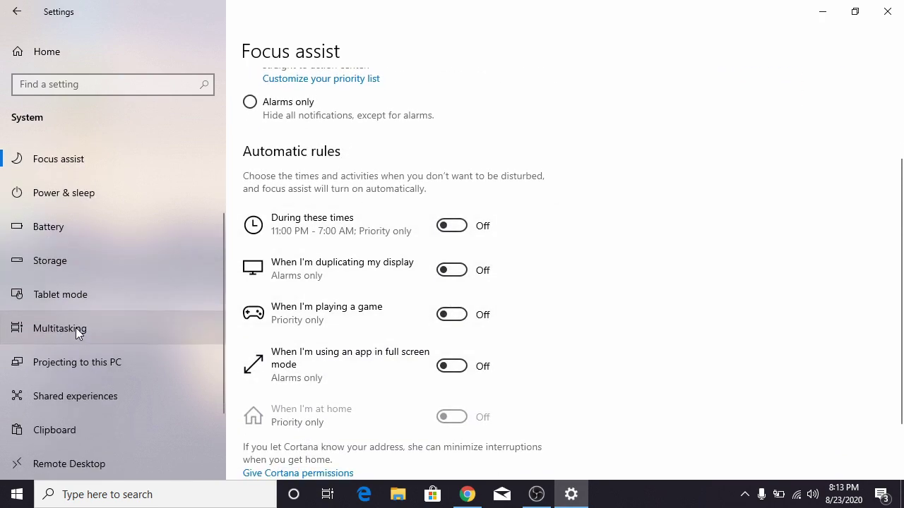
Step: Turn off Snap windows in the Multitasking settings and return to the Settings home page
{"action": "left_click", "coordinate": [76, 328]}
{"action": "left_click", "coordinate": [260, 179]}
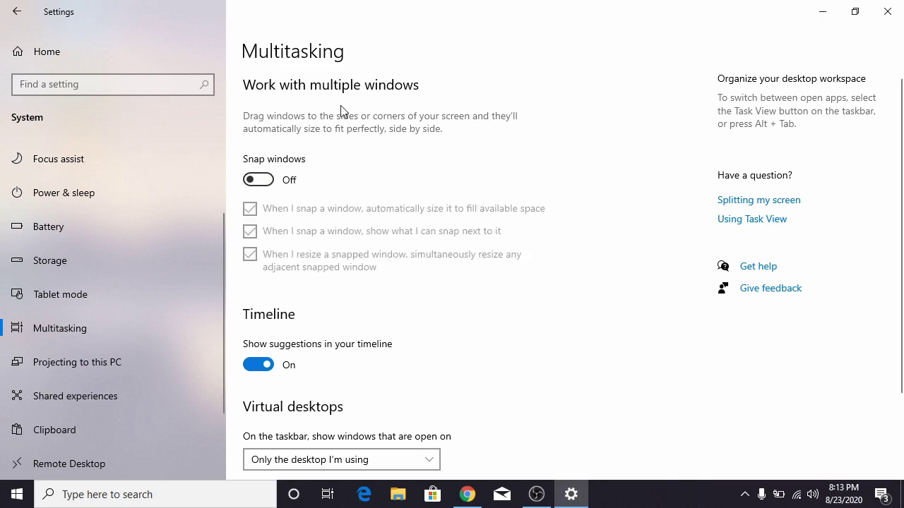
{"action": "left_click", "coordinate": [16, 8]}
Step: Open the Startup page of the Apps settings and review which apps start at sign-in
{"action": "scroll", "coordinate": [358, 305], "scroll_direction": "down", "scroll_amount": 1}
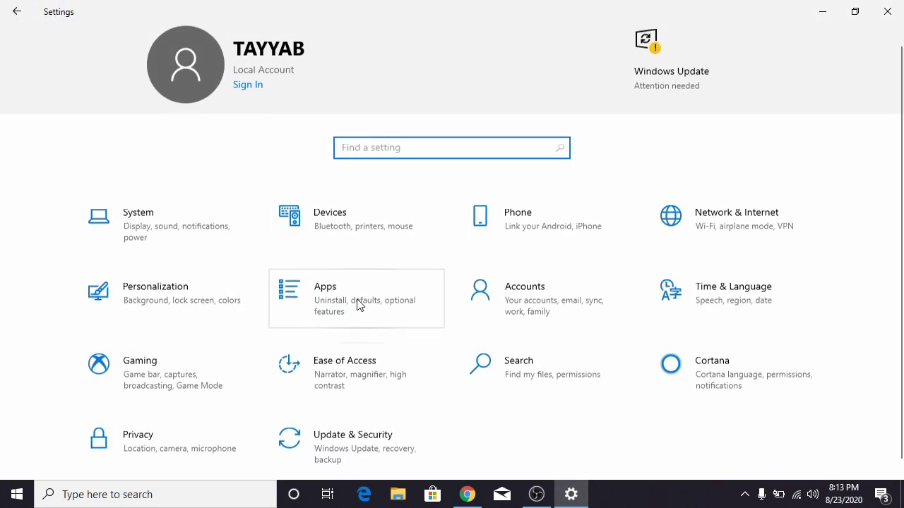
{"action": "left_click", "coordinate": [341, 290]}
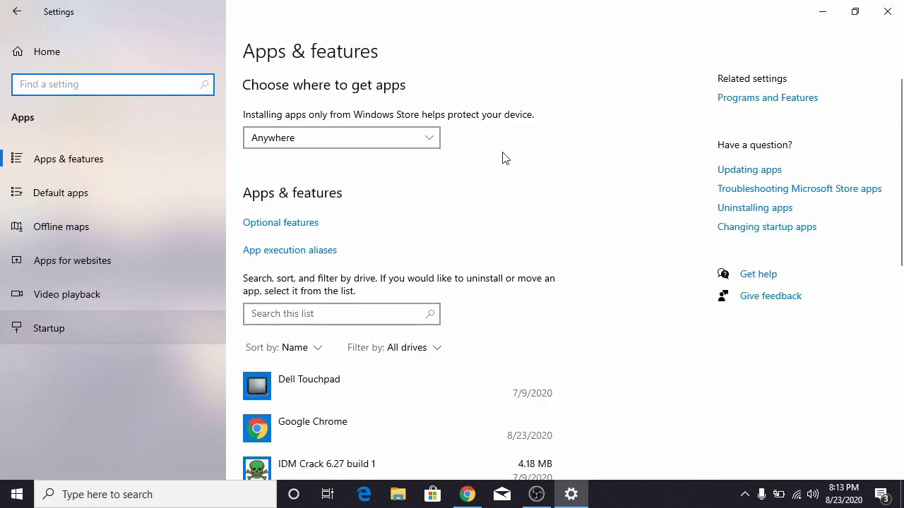
{"action": "scroll", "coordinate": [505, 157], "scroll_direction": "down", "scroll_amount": 3}
{"action": "left_click", "coordinate": [78, 330]}
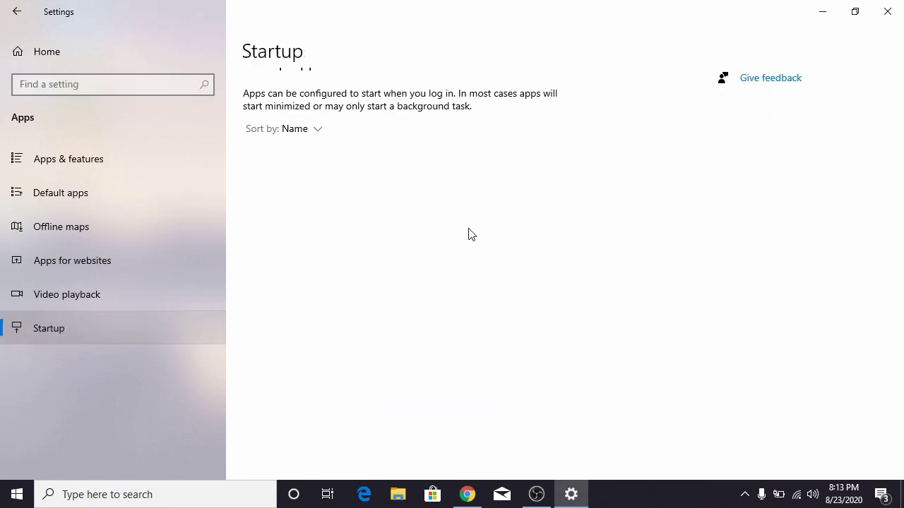
{"action": "scroll", "coordinate": [466, 212], "scroll_direction": "down", "scroll_amount": 2}
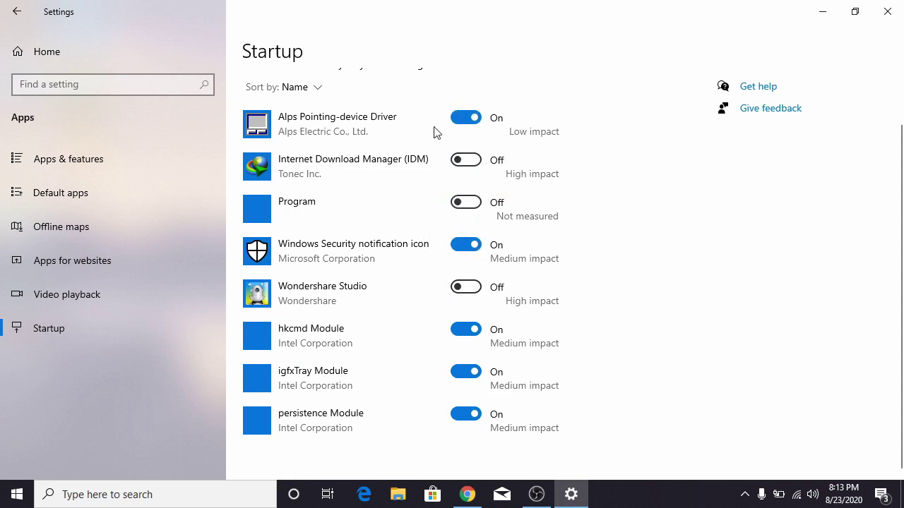
Step: Check the Game bar, Captures and Game Mode pages of the Gaming settings
{"action": "left_click", "coordinate": [17, 12]}
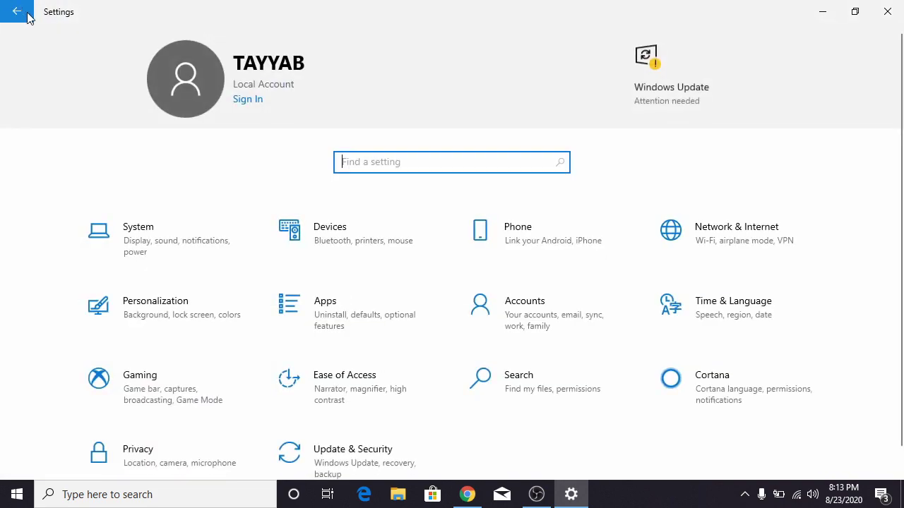
{"action": "scroll", "coordinate": [268, 282], "scroll_direction": "down", "scroll_amount": 1}
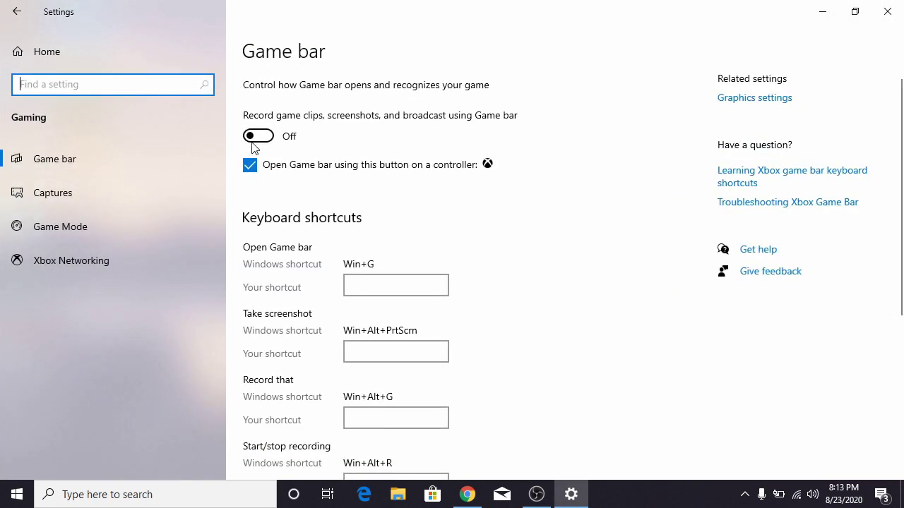
{"action": "left_click", "coordinate": [254, 139]}
{"action": "left_click", "coordinate": [255, 139]}
{"action": "left_click", "coordinate": [119, 190]}
{"action": "left_click", "coordinate": [106, 220]}
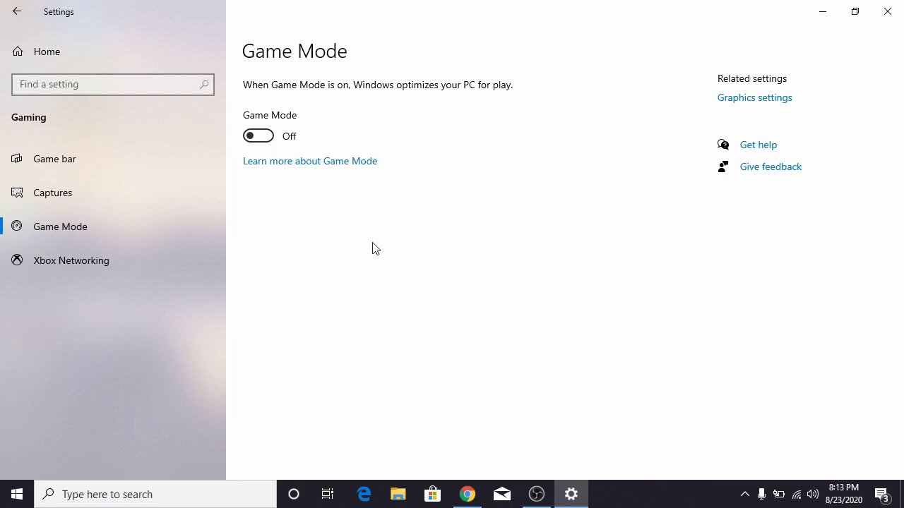
Step: In the General privacy options, turn off the advertising ID for apps and suggested content in the Settings app
{"action": "left_click", "coordinate": [26, 10]}
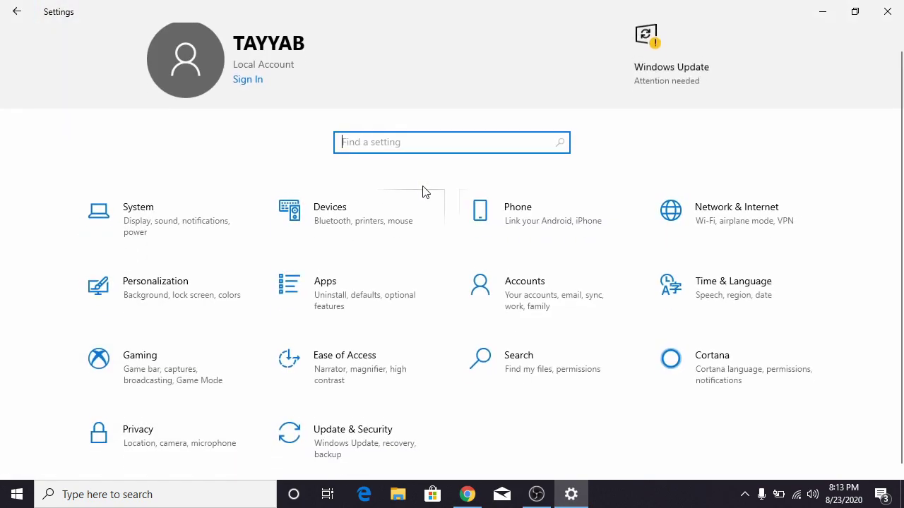
{"action": "left_click", "coordinate": [165, 433]}
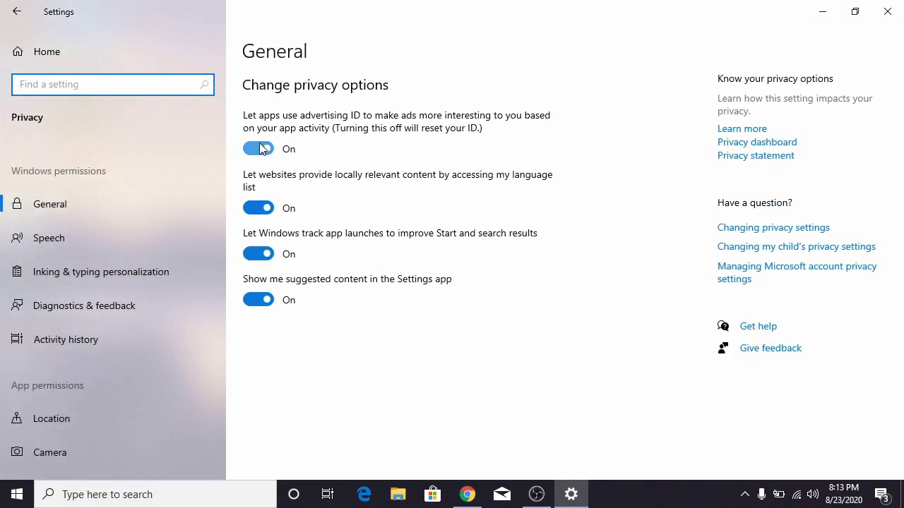
{"action": "left_click", "coordinate": [265, 148]}
{"action": "left_click", "coordinate": [259, 300]}
Step: Turn off letting apps run in the background in the Privacy settings and close Settings
{"action": "scroll", "coordinate": [141, 296], "scroll_direction": "down", "scroll_amount": 10}
{"action": "scroll", "coordinate": [130, 314], "scroll_direction": "down", "scroll_amount": 6}
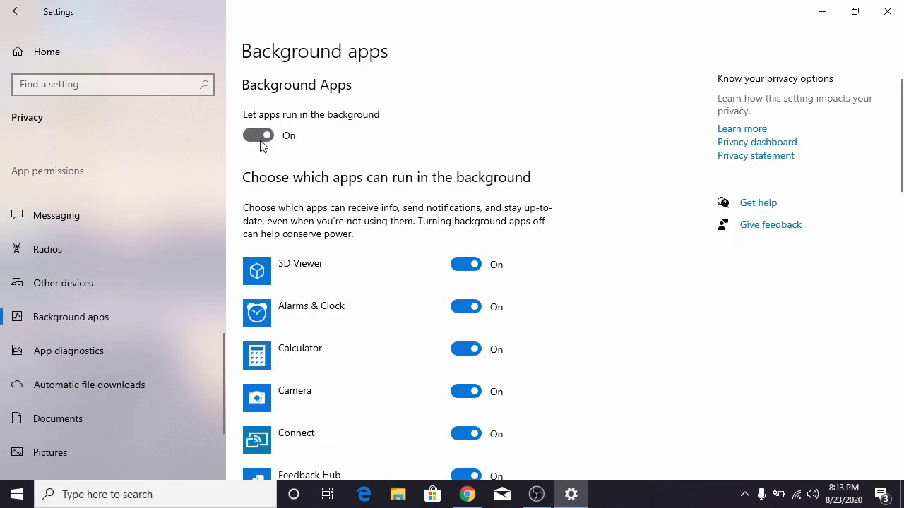
{"action": "left_click", "coordinate": [260, 138]}
{"action": "scroll", "coordinate": [331, 166], "scroll_direction": "down", "scroll_amount": 10}
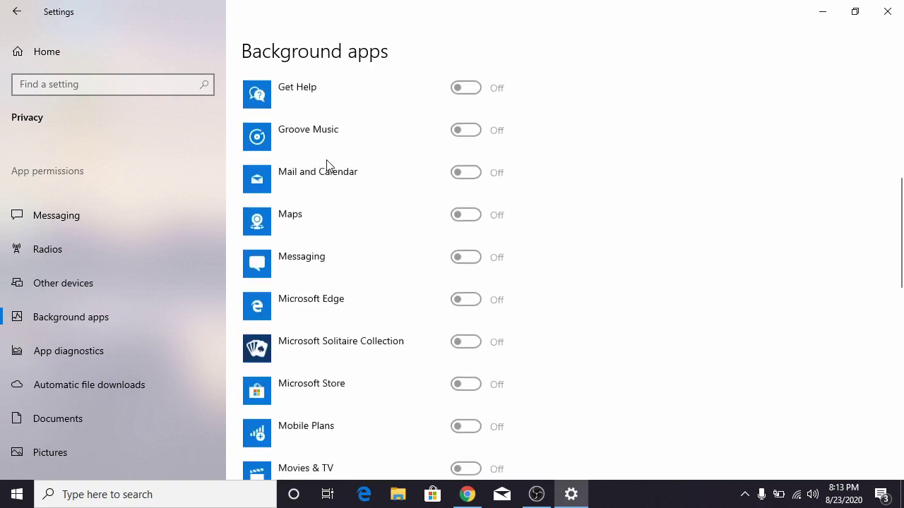
{"action": "left_click", "coordinate": [11, 8]}
{"action": "scroll", "coordinate": [324, 298], "scroll_direction": "down", "scroll_amount": 1}
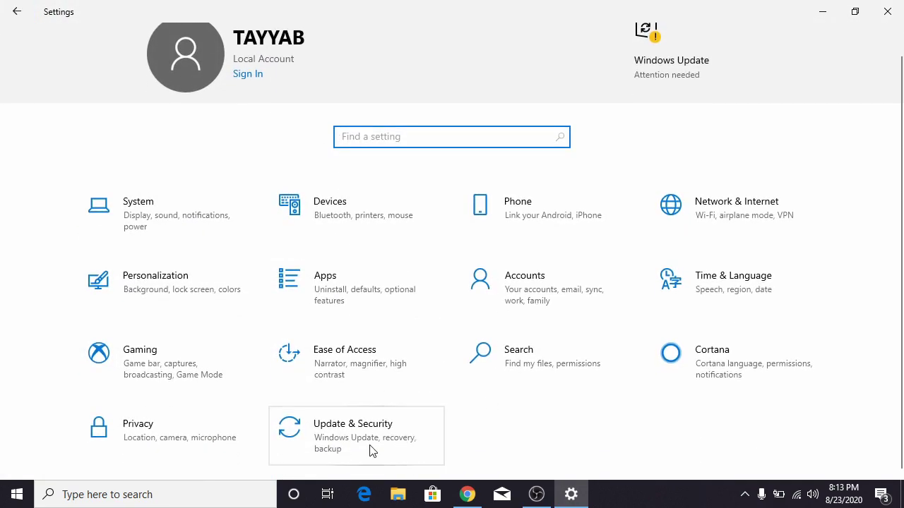
{"action": "key", "text": "alt+F4"}
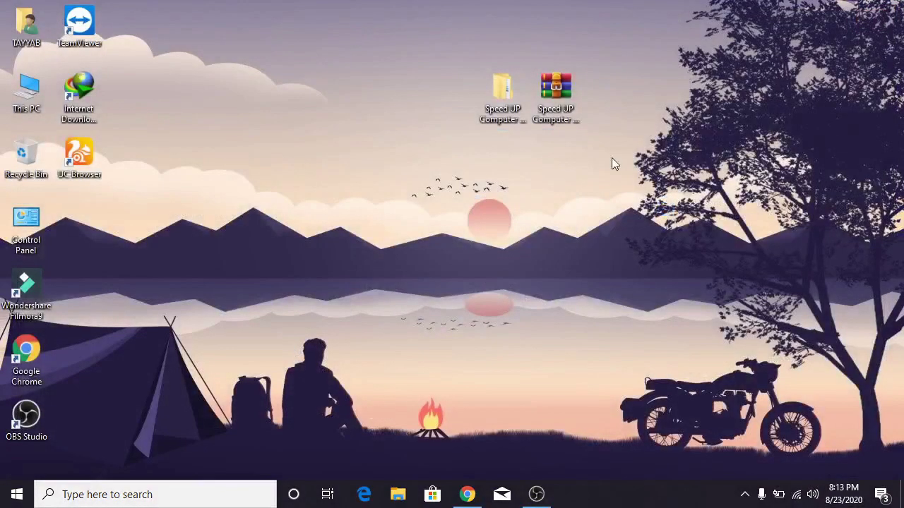
Step: Open Task Manager in a maximized window and end the Google Chrome app task
{"action": "right_click", "coordinate": [601, 495]}
{"action": "left_click", "coordinate": [620, 441]}
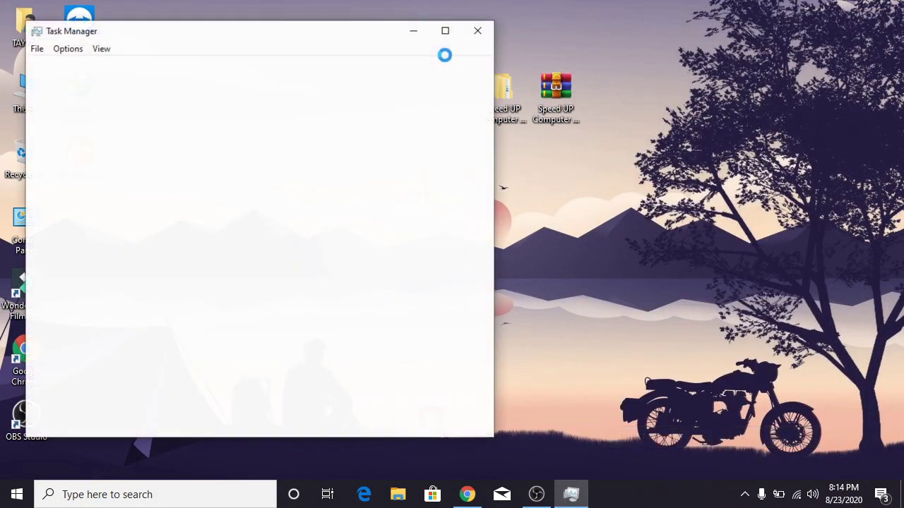
{"action": "left_click", "coordinate": [446, 30]}
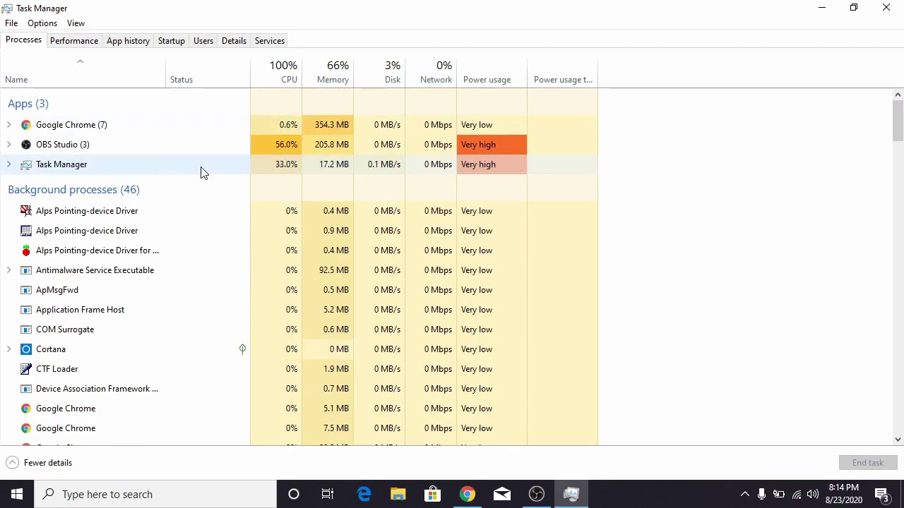
{"action": "right_click", "coordinate": [36, 124]}
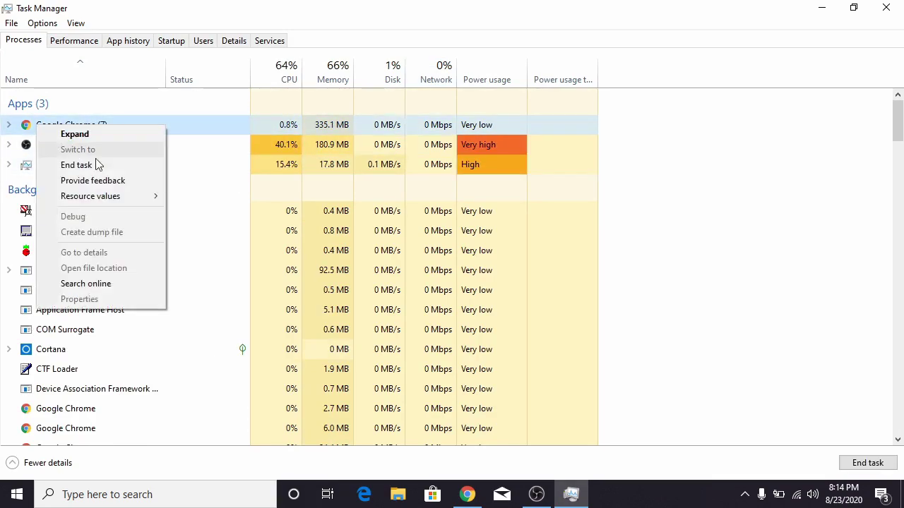
{"action": "left_click", "coordinate": [102, 165]}
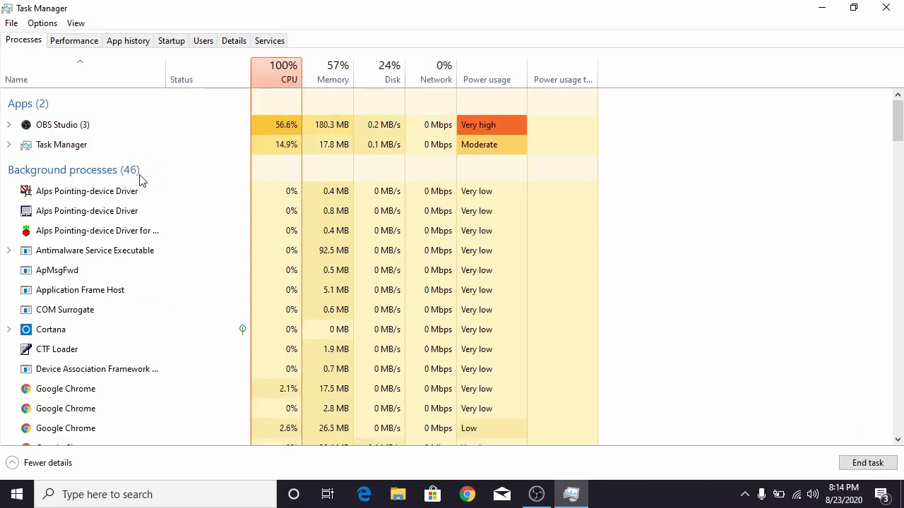
Step: End the Google Crash Handler and Internet Download Manager agent background processes
{"action": "scroll", "coordinate": [125, 180], "scroll_direction": "down", "scroll_amount": 3}
{"action": "right_click", "coordinate": [89, 241]}
{"action": "left_click", "coordinate": [105, 251]}
{"action": "right_click", "coordinate": [94, 248]}
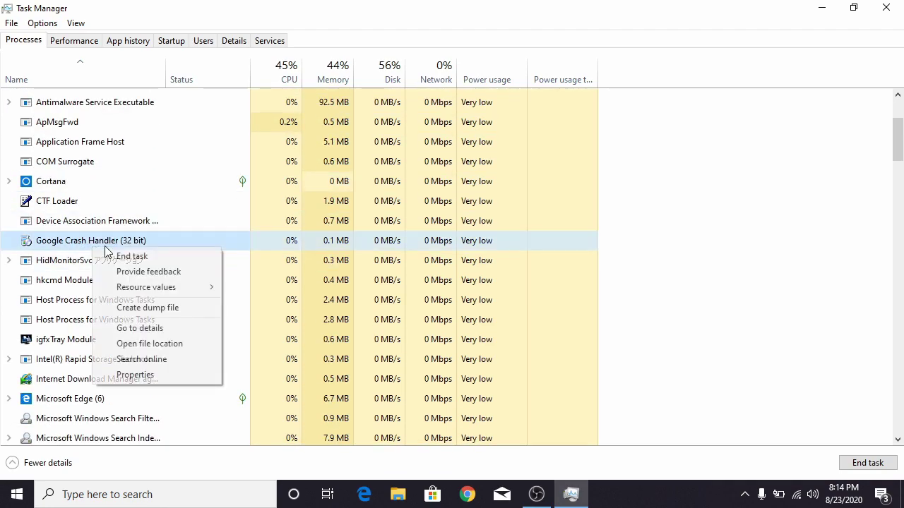
{"action": "left_click", "coordinate": [146, 256]}
{"action": "scroll", "coordinate": [176, 252], "scroll_direction": "down", "scroll_amount": 3}
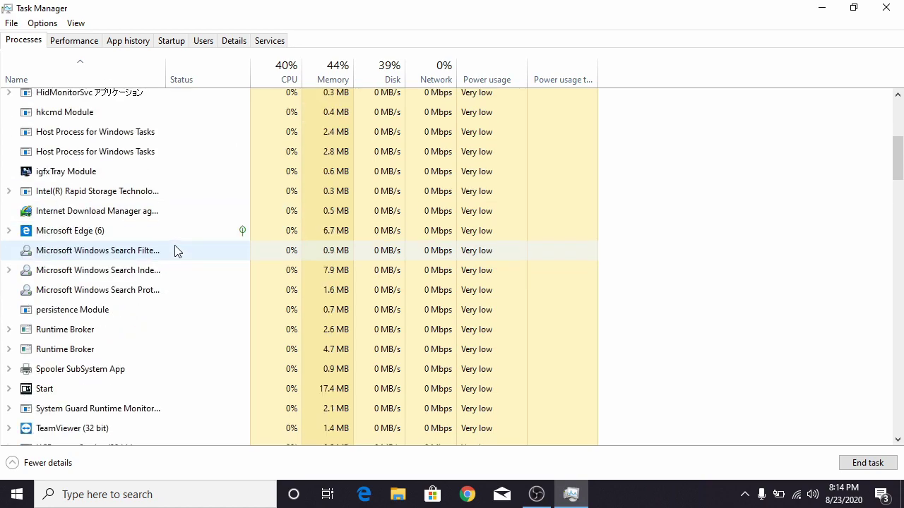
{"action": "right_click", "coordinate": [60, 219]}
{"action": "left_click", "coordinate": [172, 226]}
Step: End the TeamViewer and Wondershare Studio background processes
{"action": "scroll", "coordinate": [172, 230], "scroll_direction": "down", "scroll_amount": 3}
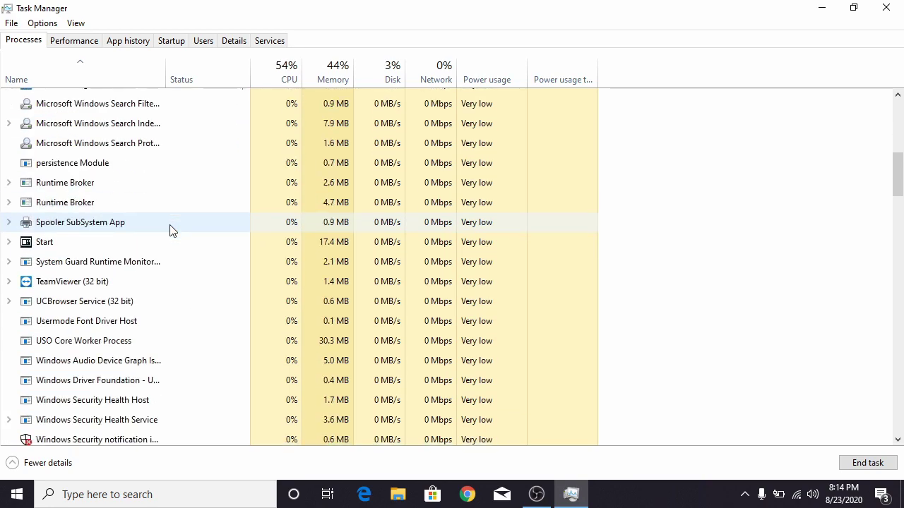
{"action": "right_click", "coordinate": [74, 218]}
{"action": "left_click", "coordinate": [99, 223]}
{"action": "right_click", "coordinate": [85, 218]}
{"action": "left_click", "coordinate": [113, 240]}
{"action": "scroll", "coordinate": [131, 313], "scroll_direction": "down", "scroll_amount": 2}
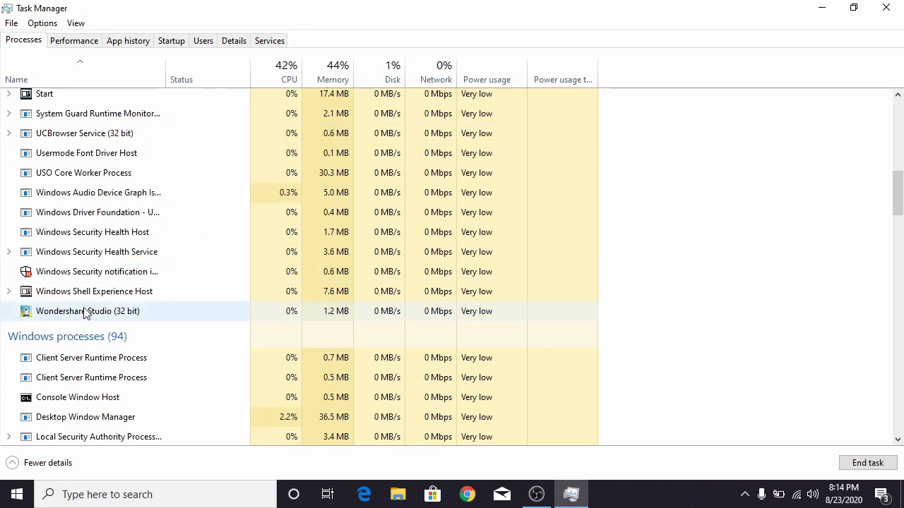
{"action": "right_click", "coordinate": [86, 310]}
{"action": "left_click", "coordinate": [145, 316]}
{"action": "scroll", "coordinate": [202, 290], "scroll_direction": "up", "scroll_amount": 10}
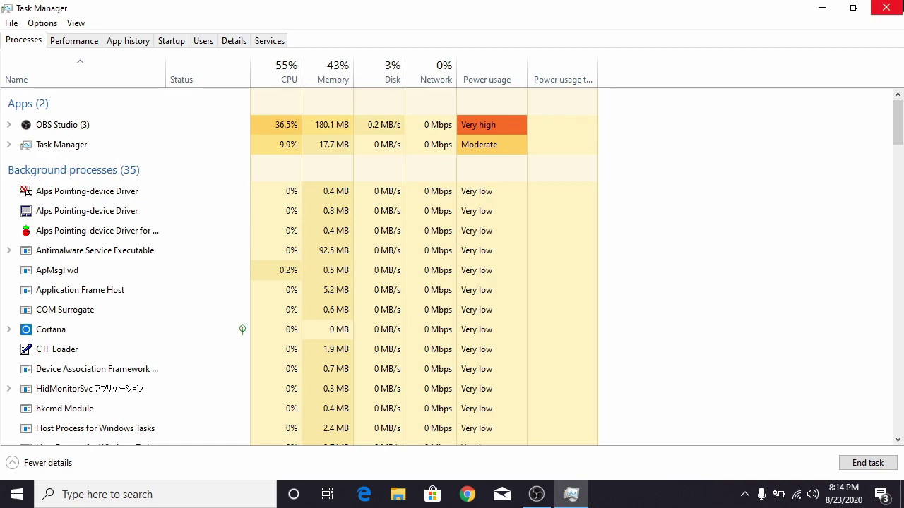
Step: Disable Wondershare Studio and Program in Task Manager's list of startup apps
{"action": "left_click", "coordinate": [175, 44]}
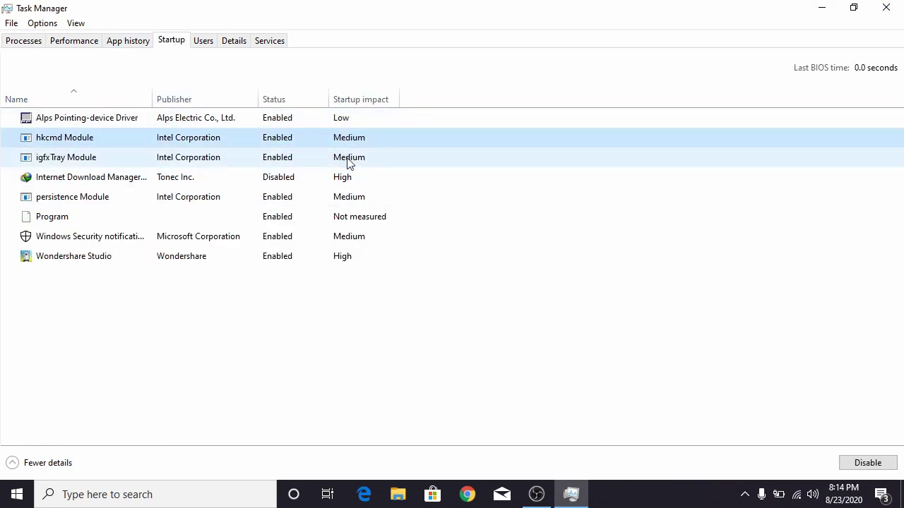
{"action": "right_click", "coordinate": [325, 178]}
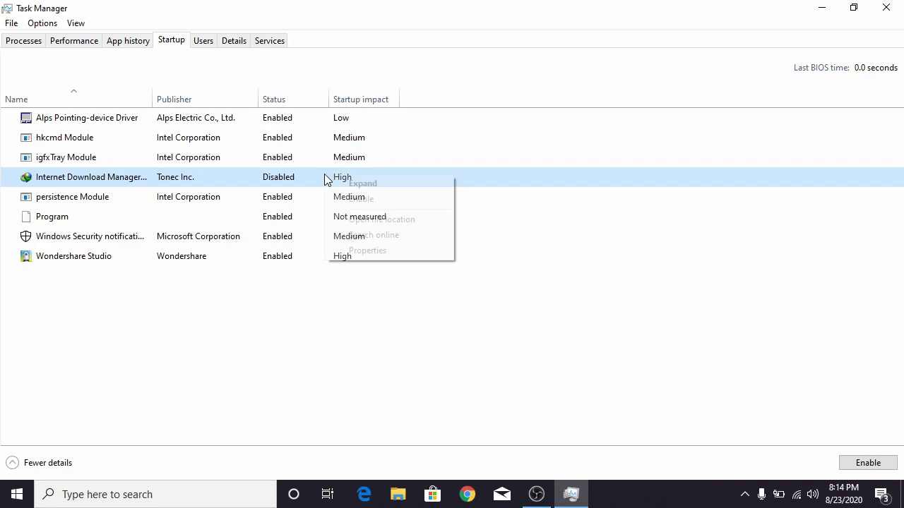
{"action": "left_click", "coordinate": [244, 191]}
{"action": "left_click", "coordinate": [280, 216]}
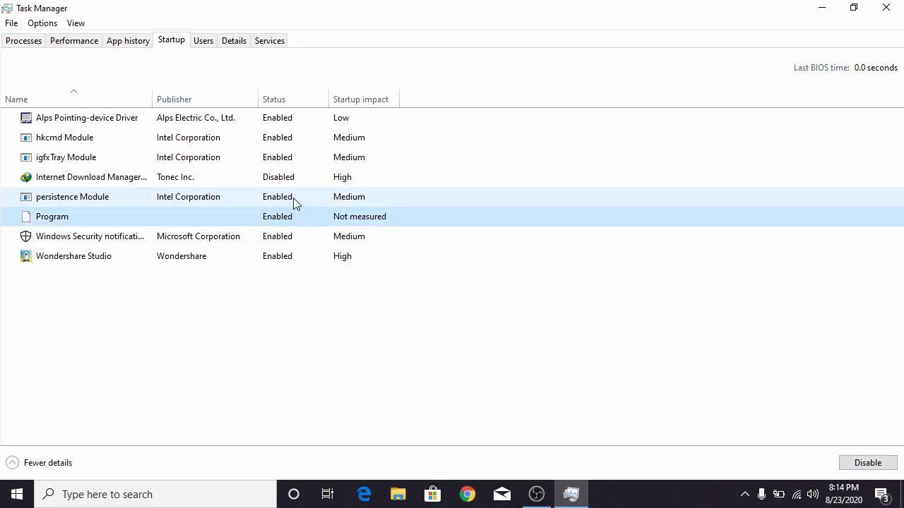
{"action": "left_click", "coordinate": [269, 201]}
{"action": "left_click", "coordinate": [266, 216]}
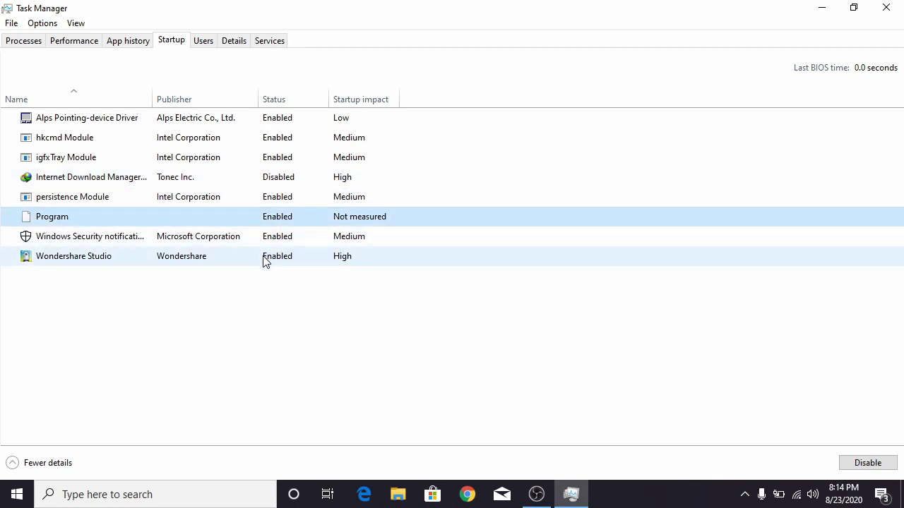
{"action": "left_click", "coordinate": [262, 258]}
{"action": "right_click", "coordinate": [272, 263]}
{"action": "left_click", "coordinate": [335, 261]}
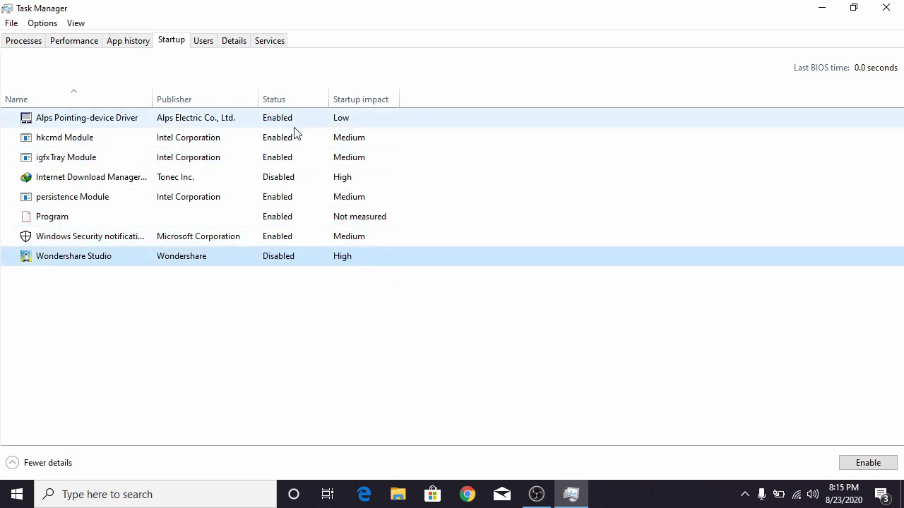
{"action": "right_click", "coordinate": [274, 226]}
{"action": "left_click", "coordinate": [315, 233]}
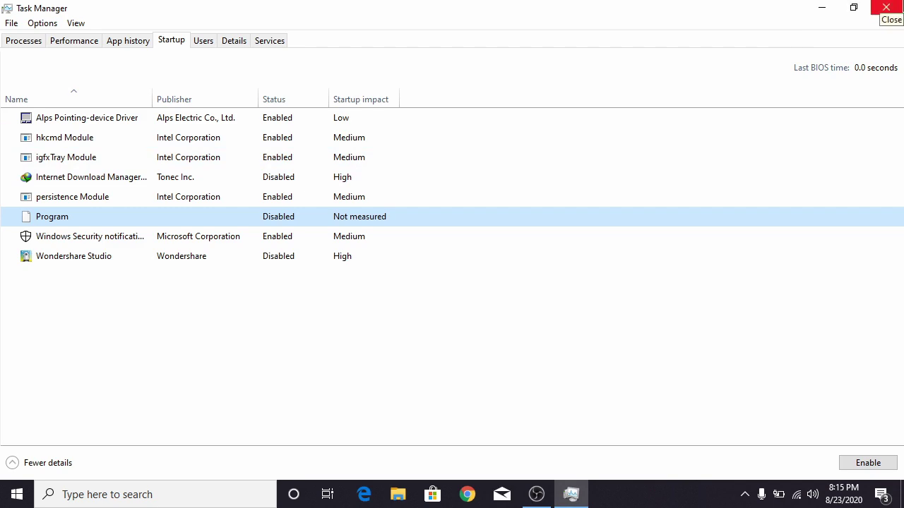
Step: Close Task Manager and refresh the desktop
{"action": "left_click", "coordinate": [885, 7]}
{"action": "right_click", "coordinate": [544, 178]}
{"action": "left_click", "coordinate": [585, 218]}
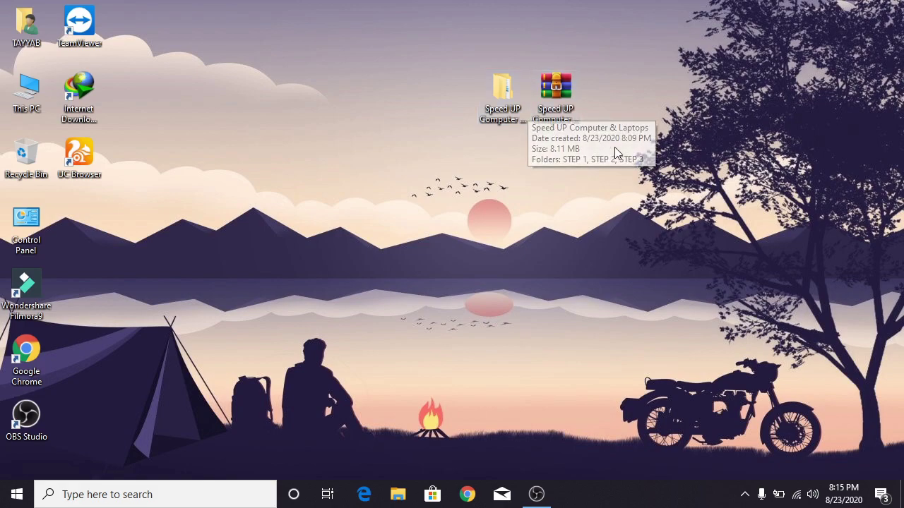
Step: In This PC's performance options, enable only Save taskbar thumbnail previews and Smooth edges of screen fonts, apply them, and close the system windows
{"action": "right_click", "coordinate": [23, 91]}
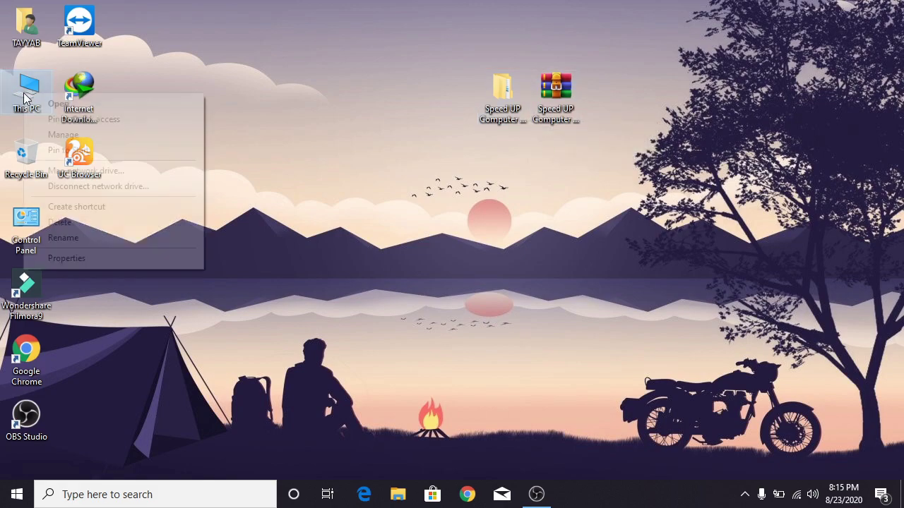
{"action": "left_click", "coordinate": [91, 256]}
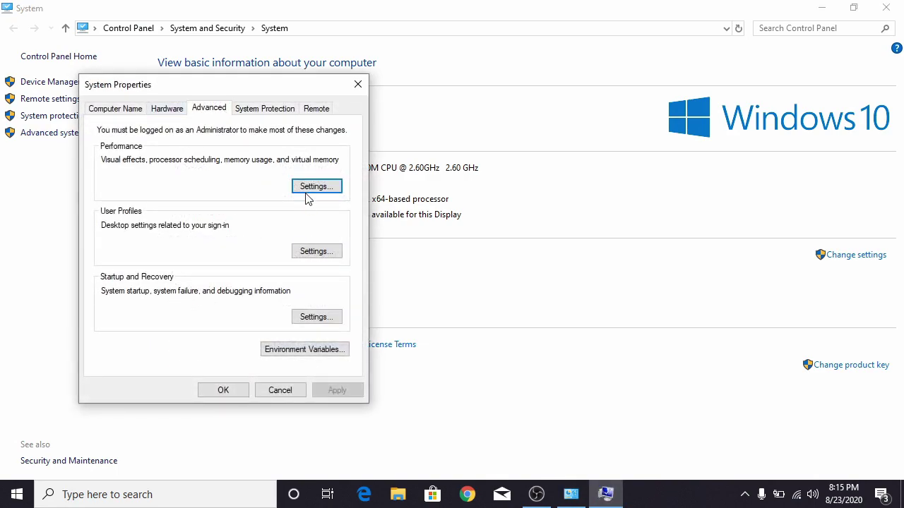
{"action": "left_click", "coordinate": [315, 187]}
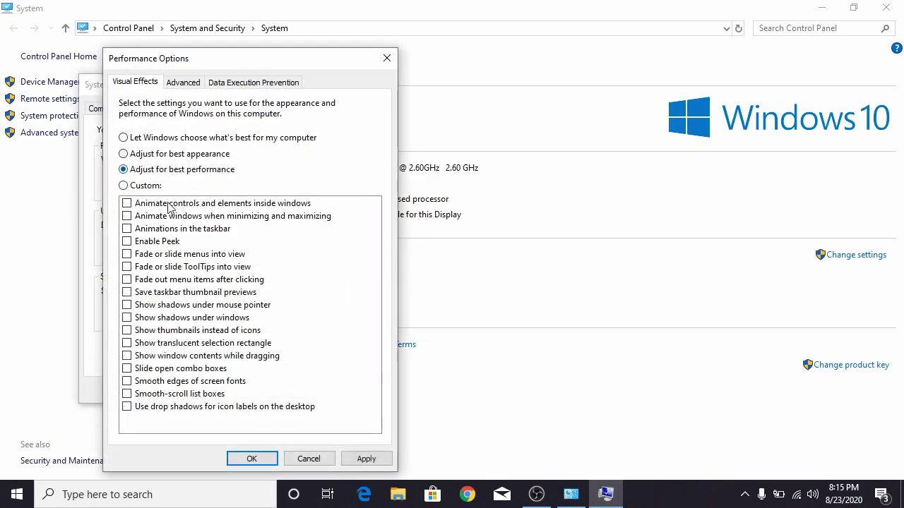
{"action": "left_click_drag", "start_coordinate": [240, 72], "coordinate": [250, 59]}
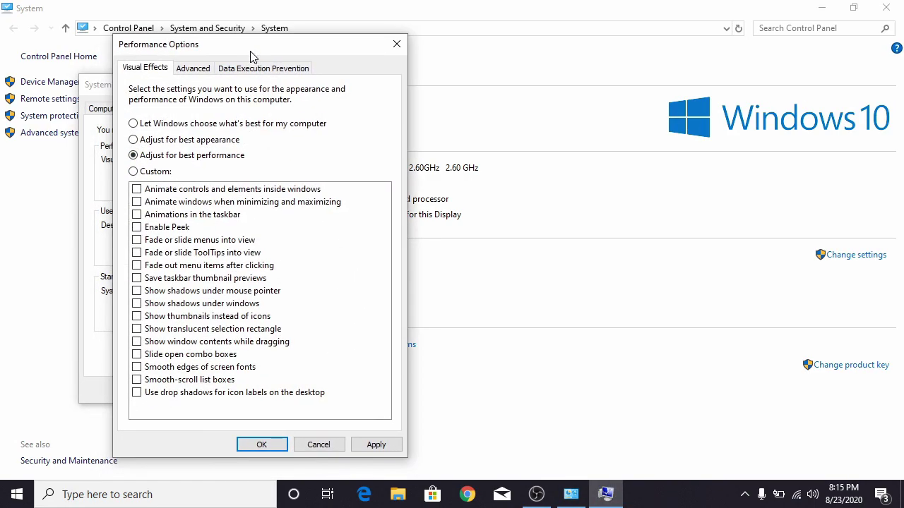
{"action": "left_click", "coordinate": [137, 280]}
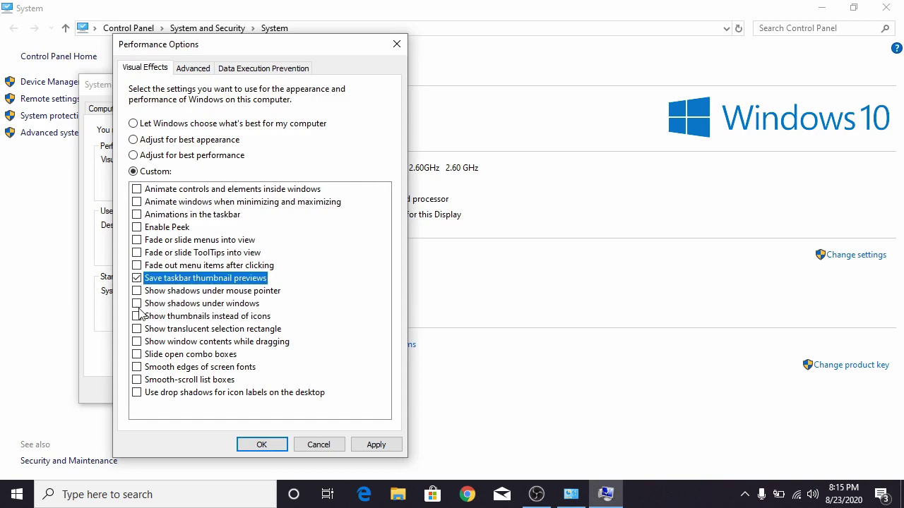
{"action": "left_click", "coordinate": [137, 367]}
{"action": "left_click", "coordinate": [367, 447]}
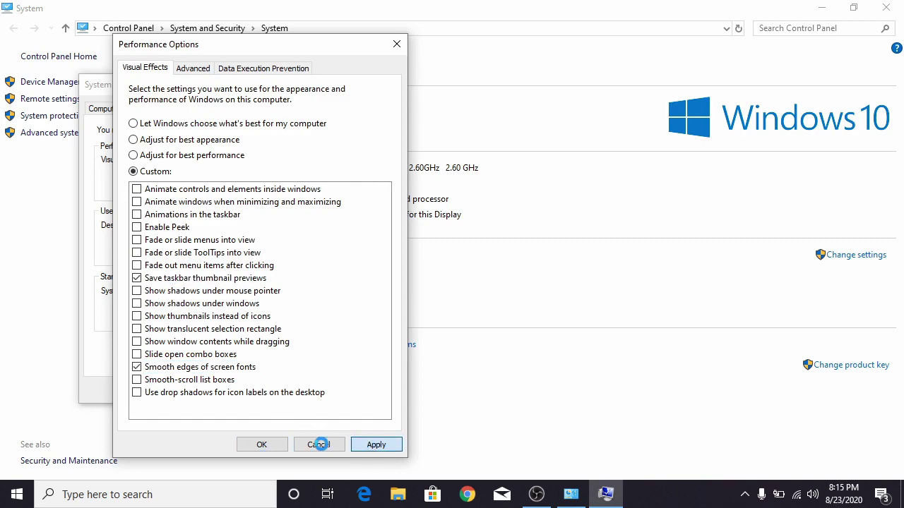
{"action": "left_click", "coordinate": [272, 446]}
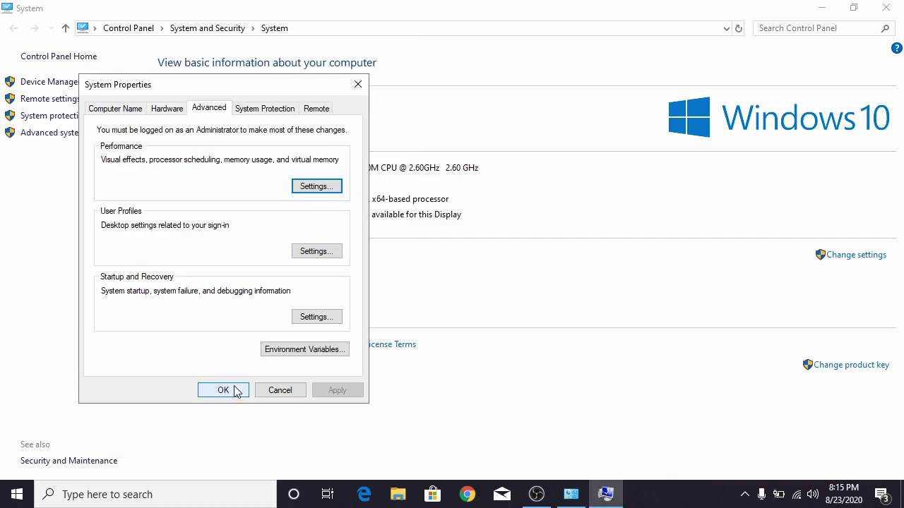
{"action": "left_click", "coordinate": [224, 390]}
{"action": "left_click", "coordinate": [885, 8]}
Step: Check the hidden tray icons and refresh the desktop
{"action": "left_click", "coordinate": [744, 494]}
{"action": "left_click", "coordinate": [744, 494]}
{"action": "right_click", "coordinate": [522, 262]}
{"action": "left_click", "coordinate": [577, 300]}
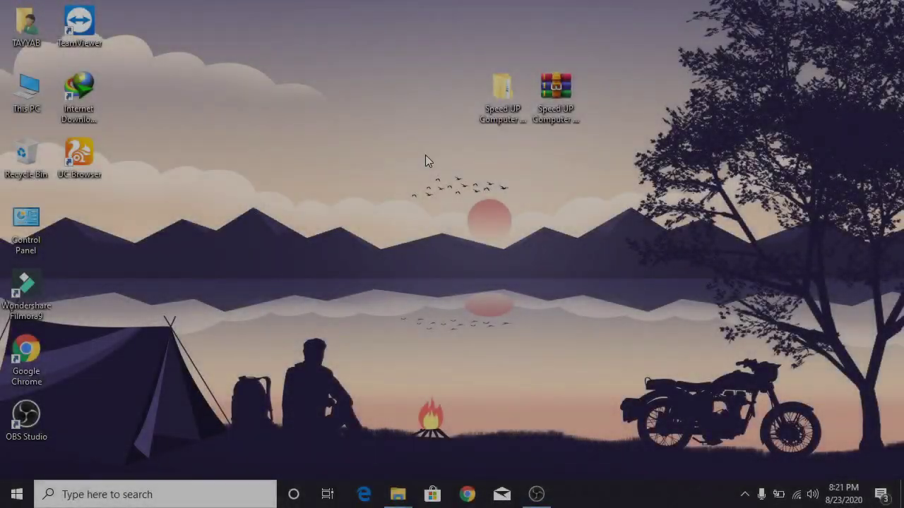
{"action": "right_click", "coordinate": [394, 168]}
{"action": "left_click", "coordinate": [446, 214]}
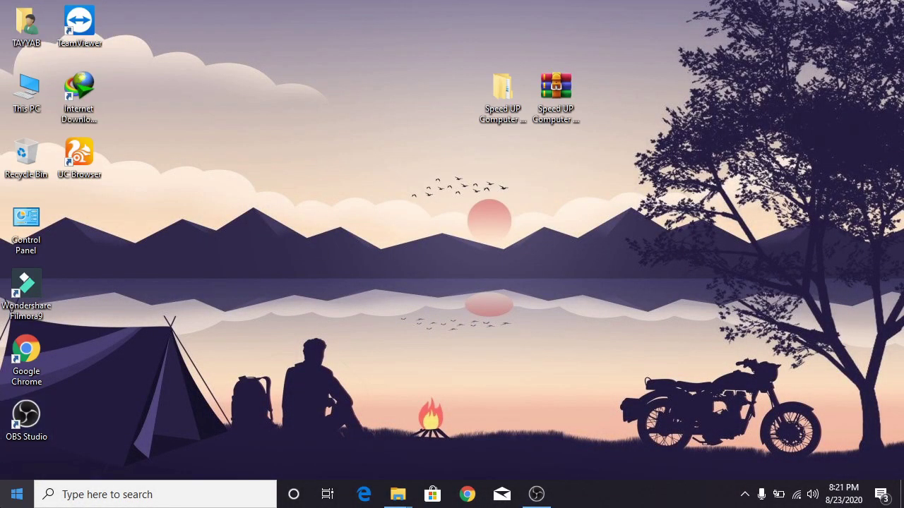
Step: Find and open Control Panel, and switch its view to Small icons
{"action": "left_click", "coordinate": [17, 494]}
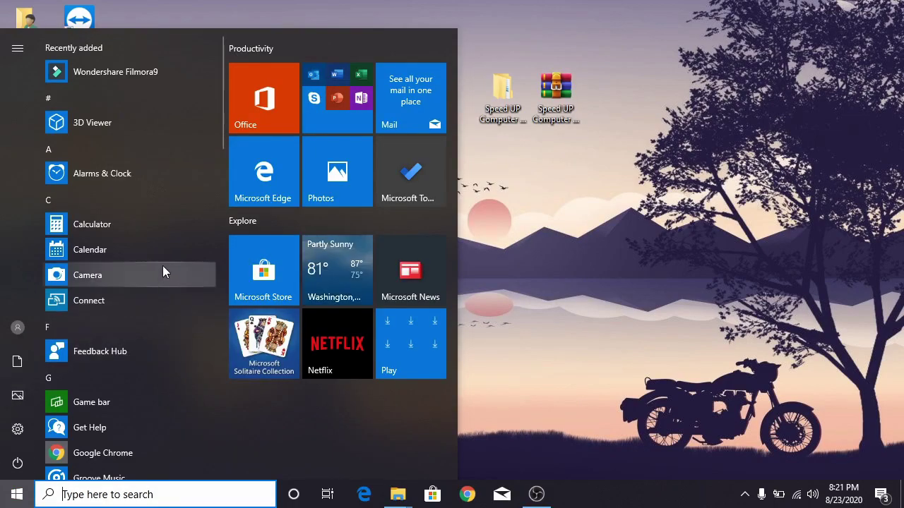
{"action": "type", "text": "con"}
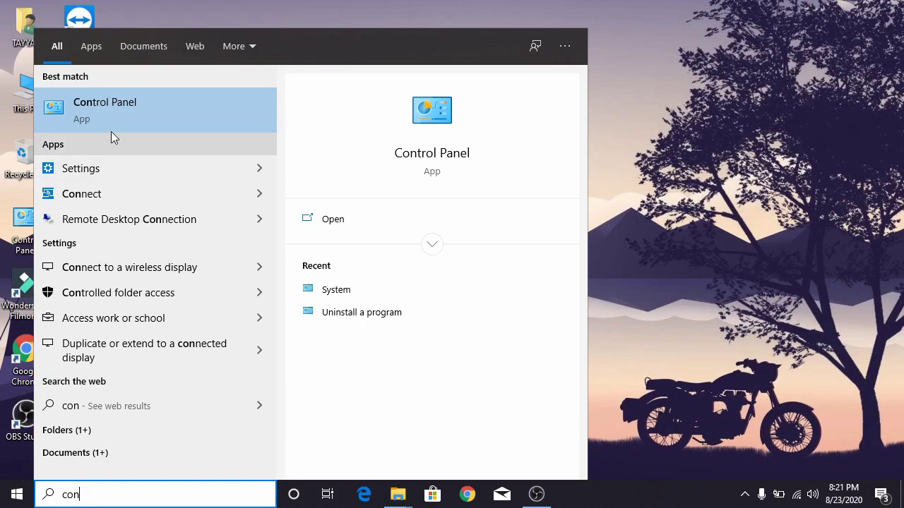
{"action": "left_click", "coordinate": [111, 131]}
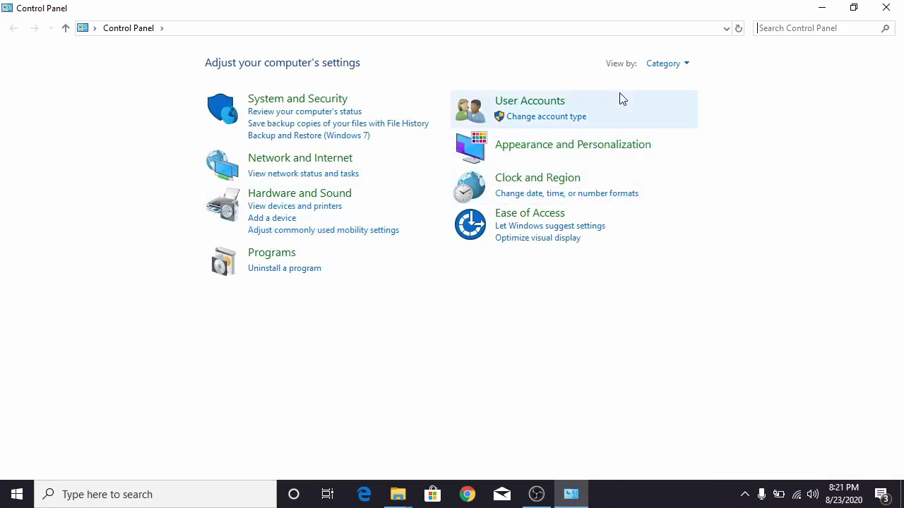
{"action": "left_click", "coordinate": [684, 67]}
{"action": "left_click", "coordinate": [688, 117]}
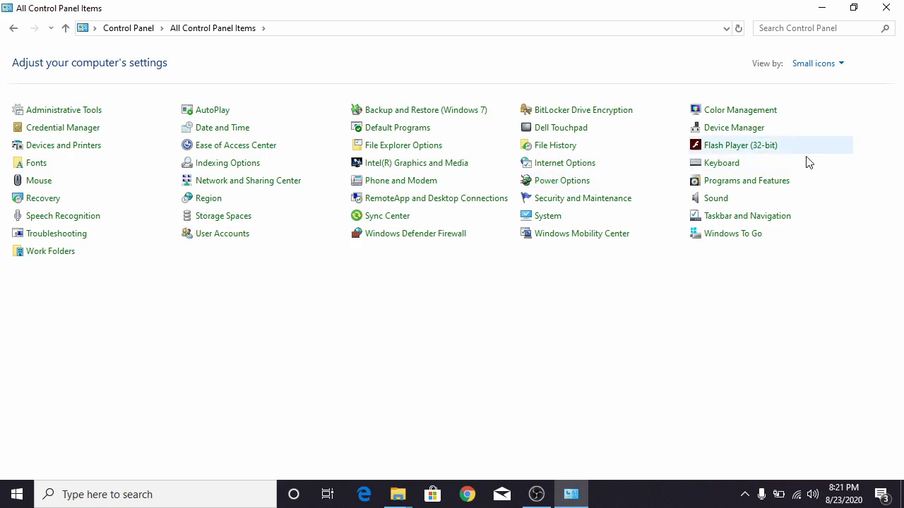
Step: Open Power Options, show the additional plans and choose the Bitsum Highest Performance power plan
{"action": "left_click", "coordinate": [563, 183]}
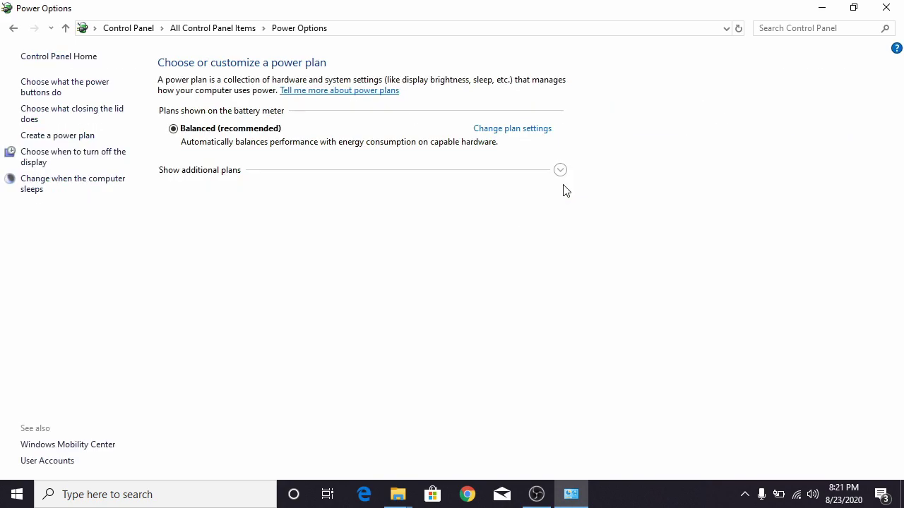
{"action": "left_click", "coordinate": [559, 171]}
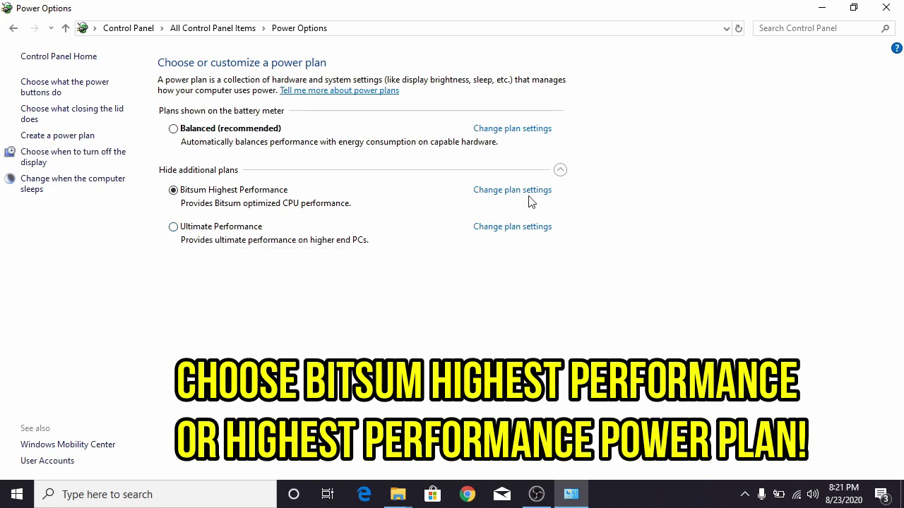
{"action": "left_click", "coordinate": [212, 227]}
{"action": "left_click", "coordinate": [241, 191]}
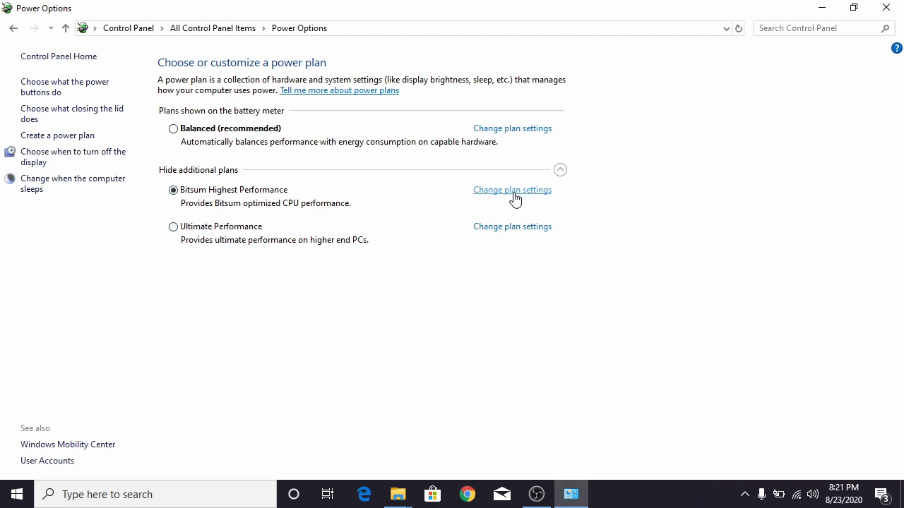
Step: Set the Bitsum Highest Performance plan to never put the computer to sleep on battery, and save the changes
{"action": "left_click", "coordinate": [516, 196]}
{"action": "left_click", "coordinate": [455, 138]}
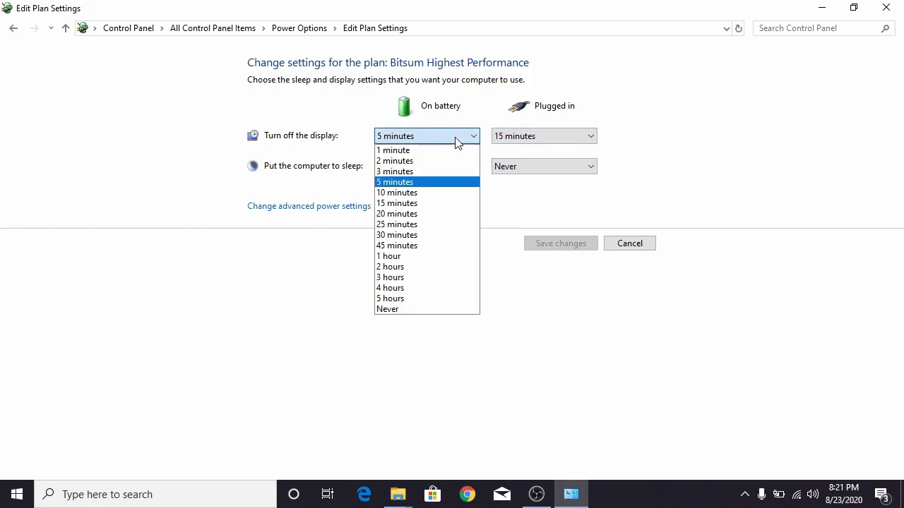
{"action": "left_click", "coordinate": [628, 171]}
{"action": "left_click", "coordinate": [478, 168]}
{"action": "left_click", "coordinate": [388, 340]}
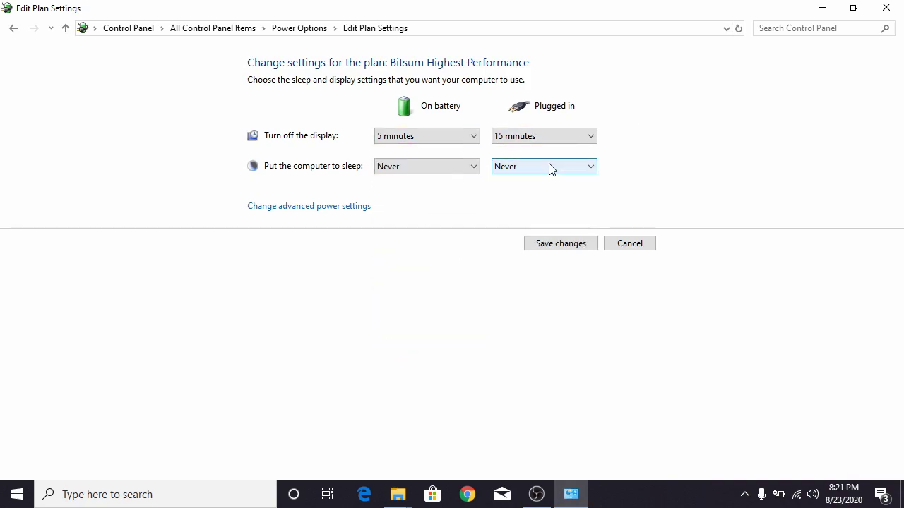
{"action": "left_click", "coordinate": [559, 253]}
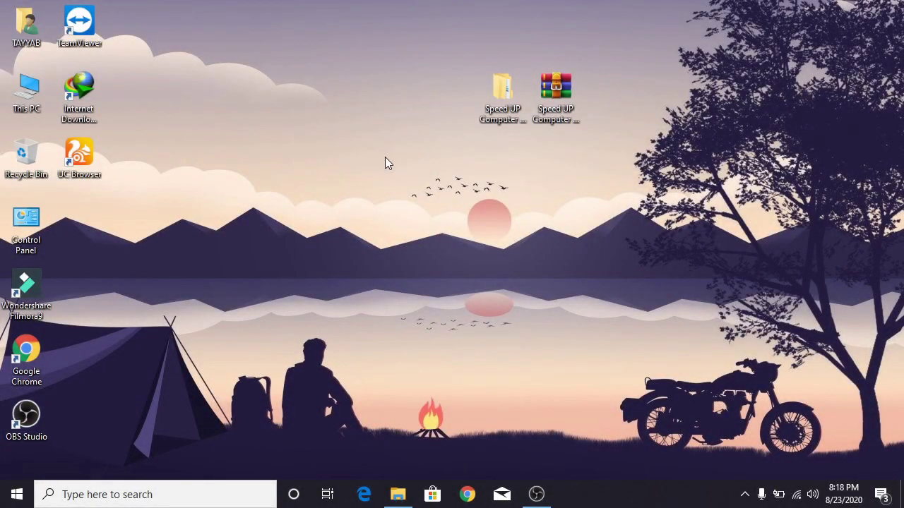
Step: Refresh the desktop and extract the adwcleaner_8.0.7 archive in place within the STEP 3 folder of Speed UP Computer & Laptops
{"action": "right_click", "coordinate": [376, 146]}
{"action": "left_click", "coordinate": [417, 186]}
{"action": "double_click", "coordinate": [513, 111]}
{"action": "double_click", "coordinate": [266, 94]}
{"action": "left_click", "coordinate": [161, 107]}
{"action": "right_click", "coordinate": [162, 107]}
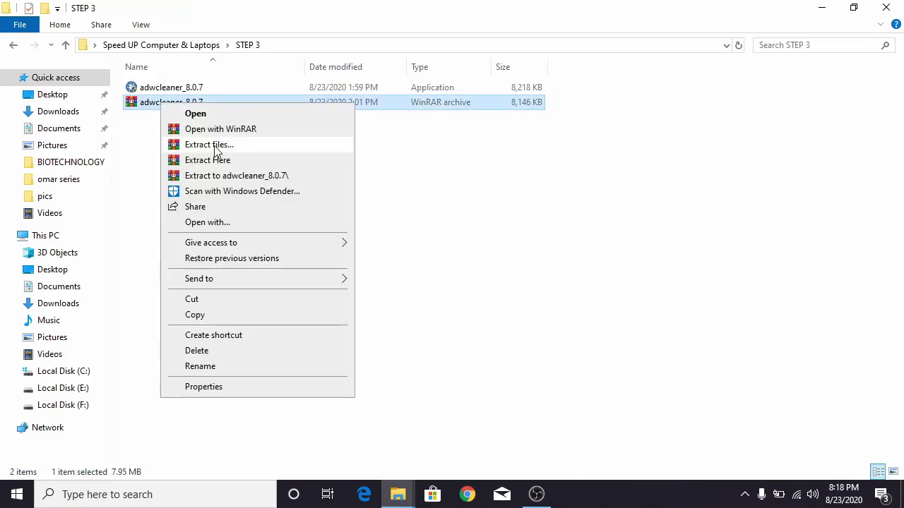
{"action": "left_click", "coordinate": [220, 160]}
{"action": "left_click", "coordinate": [417, 319]}
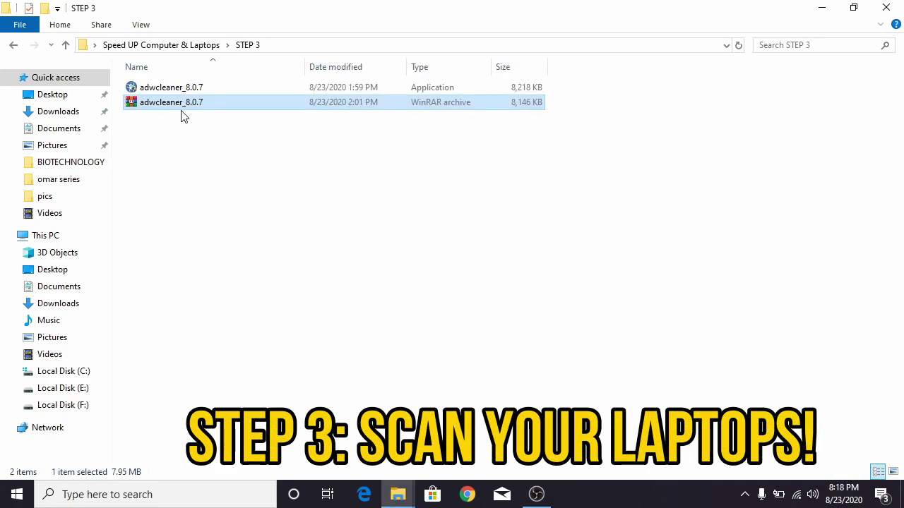
Step: Launch the adwcleaner_8.0.7 application and dismiss its feedback request, keeping the OBS window minimized
{"action": "left_click", "coordinate": [166, 89]}
{"action": "right_click", "coordinate": [168, 86]}
{"action": "left_click", "coordinate": [231, 113]}
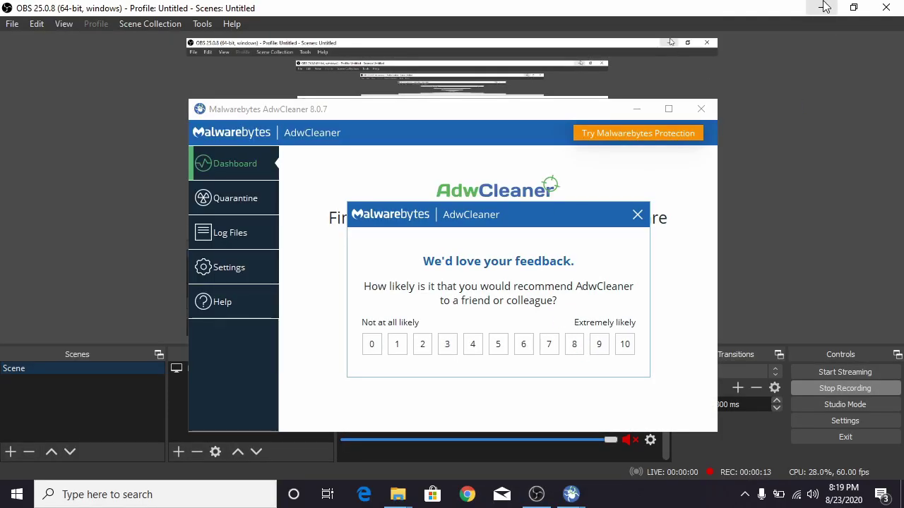
{"action": "left_click", "coordinate": [821, 7]}
{"action": "left_click", "coordinate": [637, 215]}
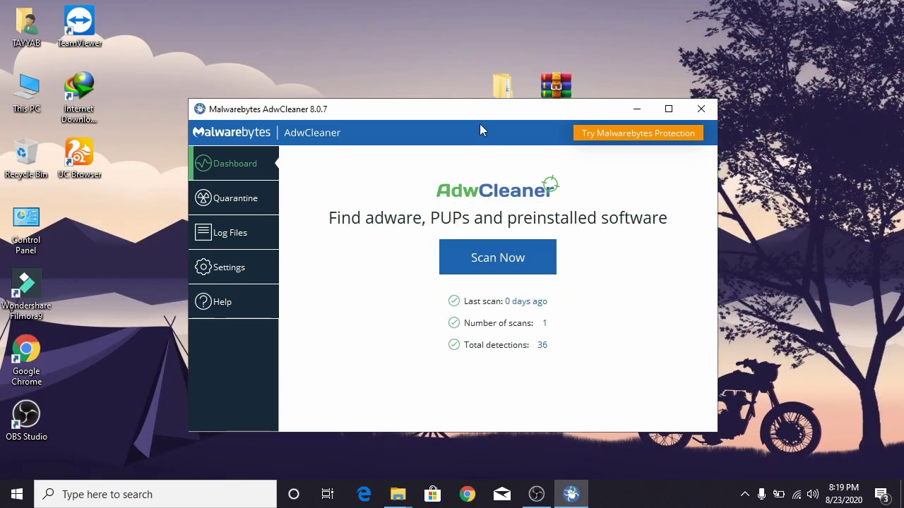
Step: Scan the computer with AdwCleaner and run Basic Repair, agreeing to close all processes
{"action": "left_click_drag", "start_coordinate": [454, 113], "coordinate": [522, 105]}
{"action": "left_click", "coordinate": [606, 233]}
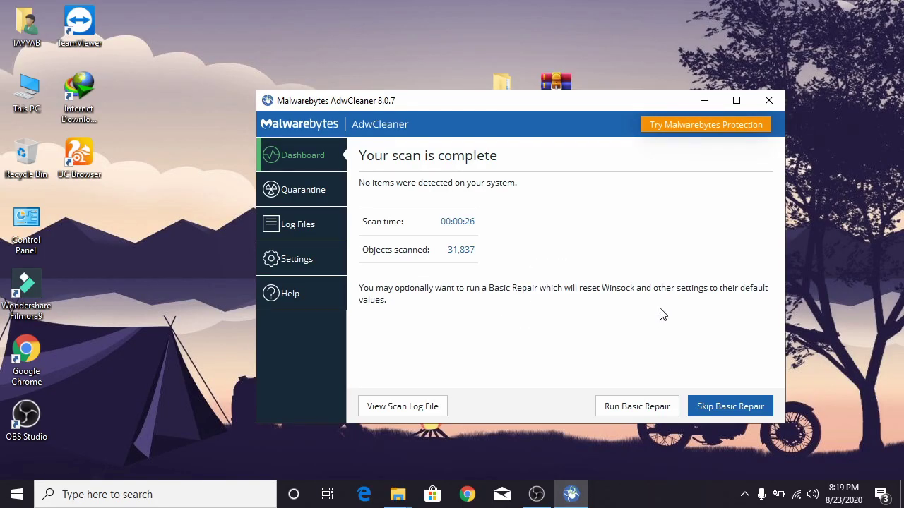
{"action": "left_click", "coordinate": [659, 406]}
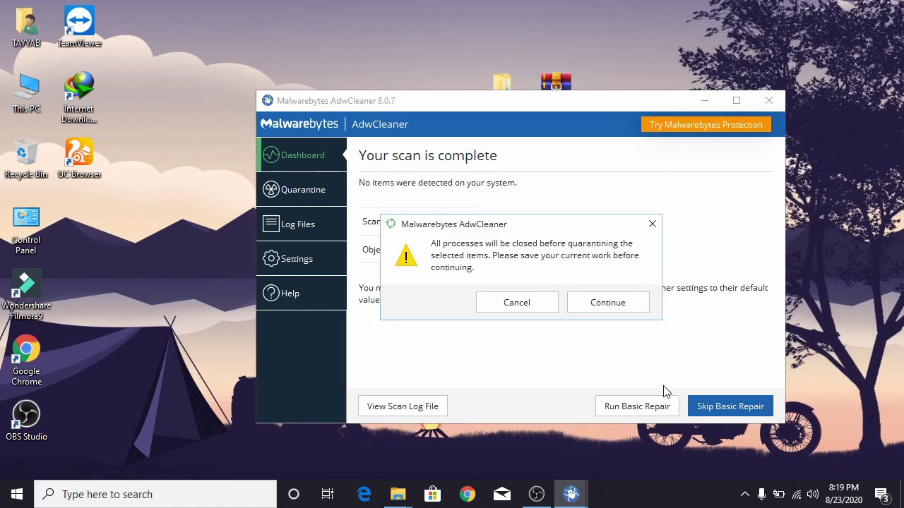
{"action": "left_click", "coordinate": [744, 498]}
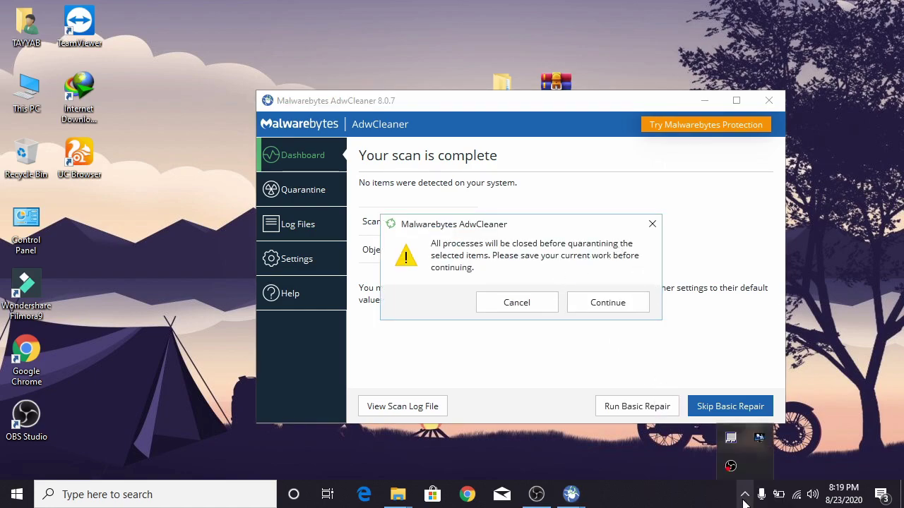
{"action": "left_click", "coordinate": [608, 302]}
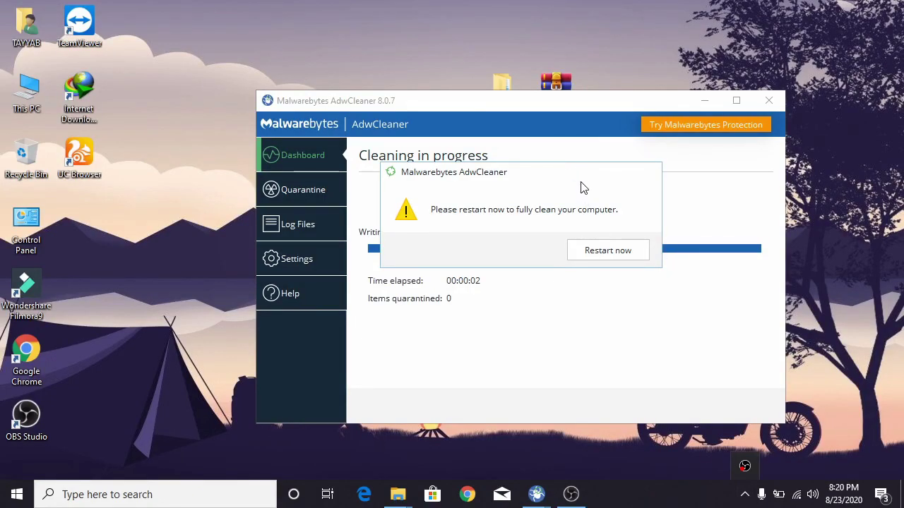